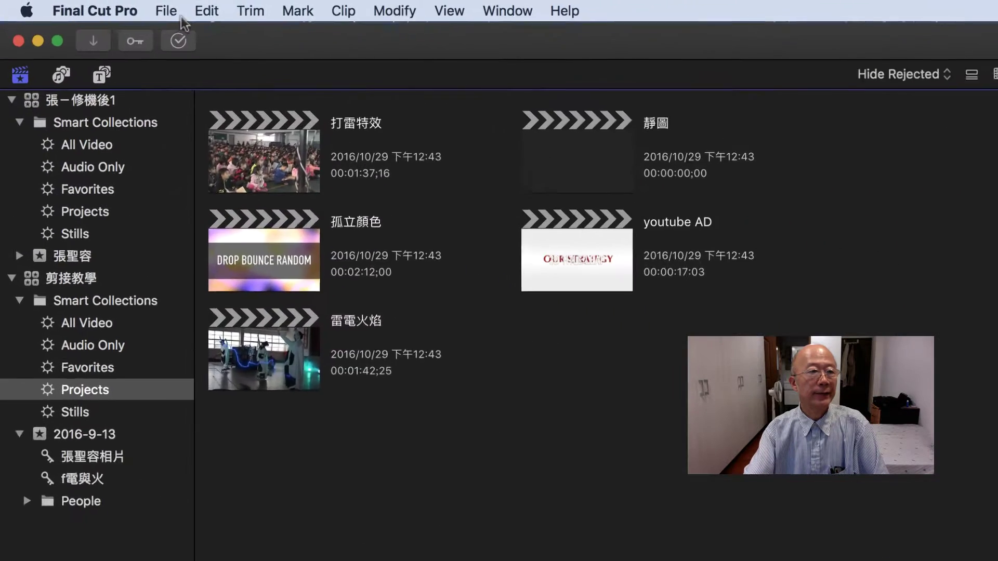
Step: Create a new project named 集體設定 in the 2016-9-13 event and select it in the browser
left_click(66, 4)
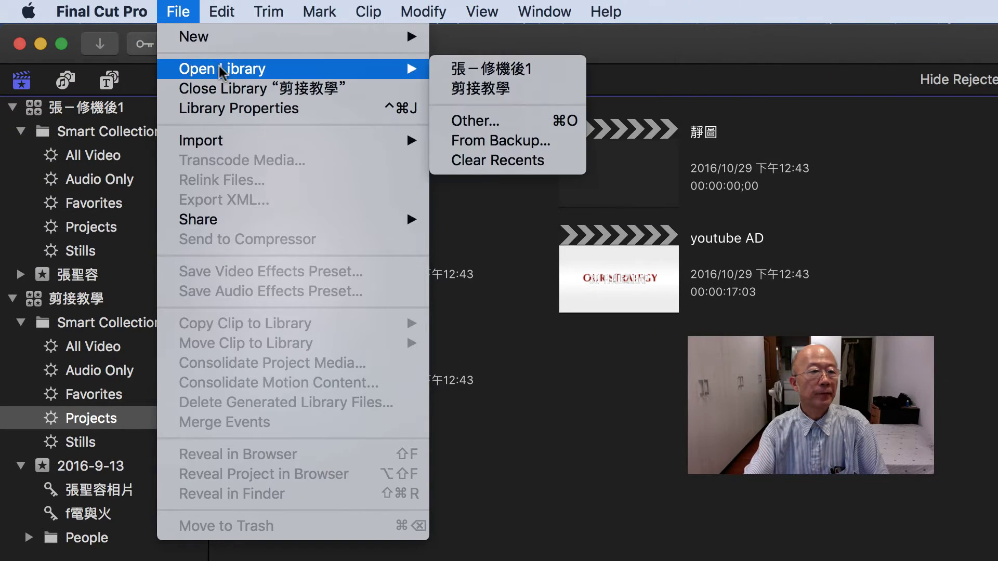
mouse_move(363, 37)
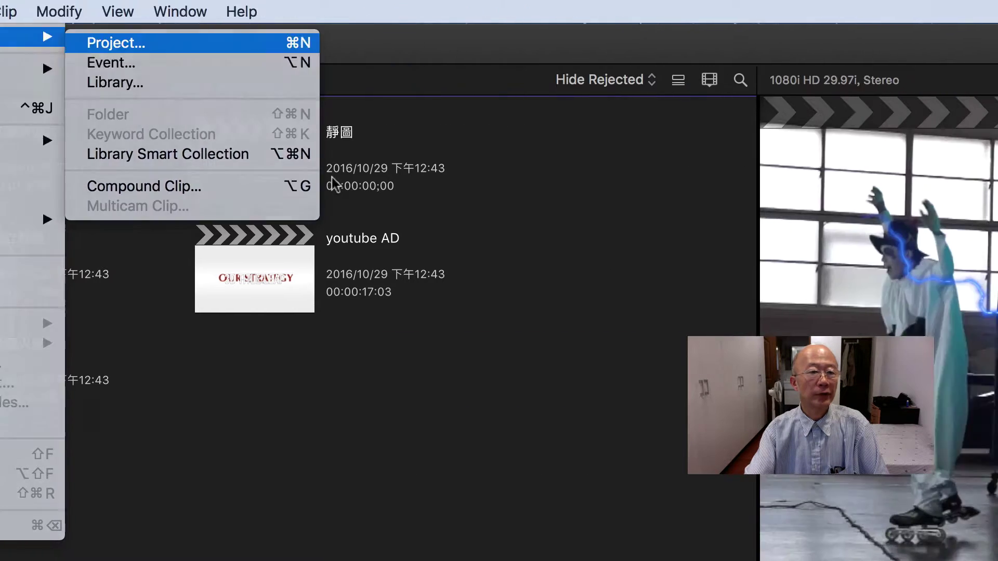
key("Return")
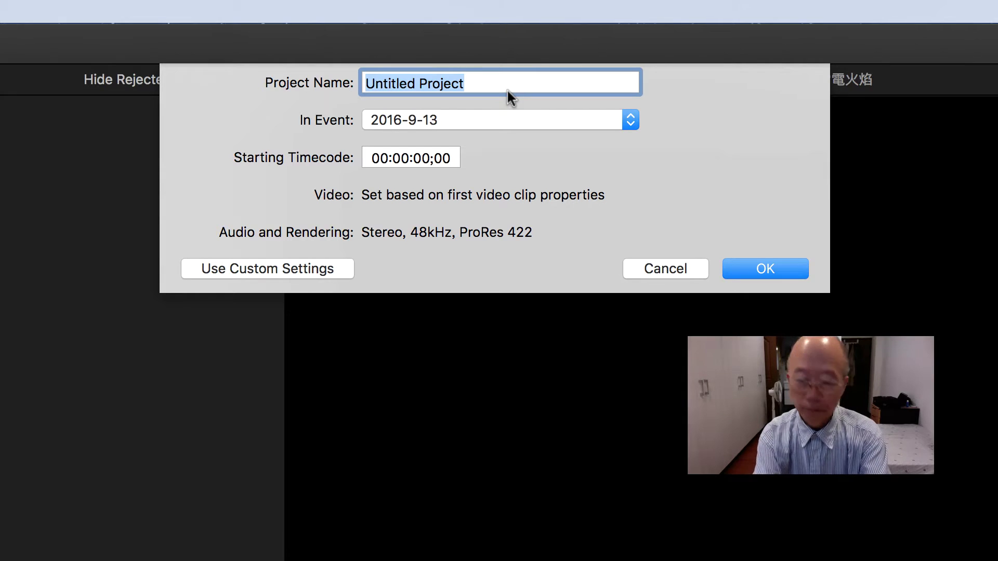
type("jiti")
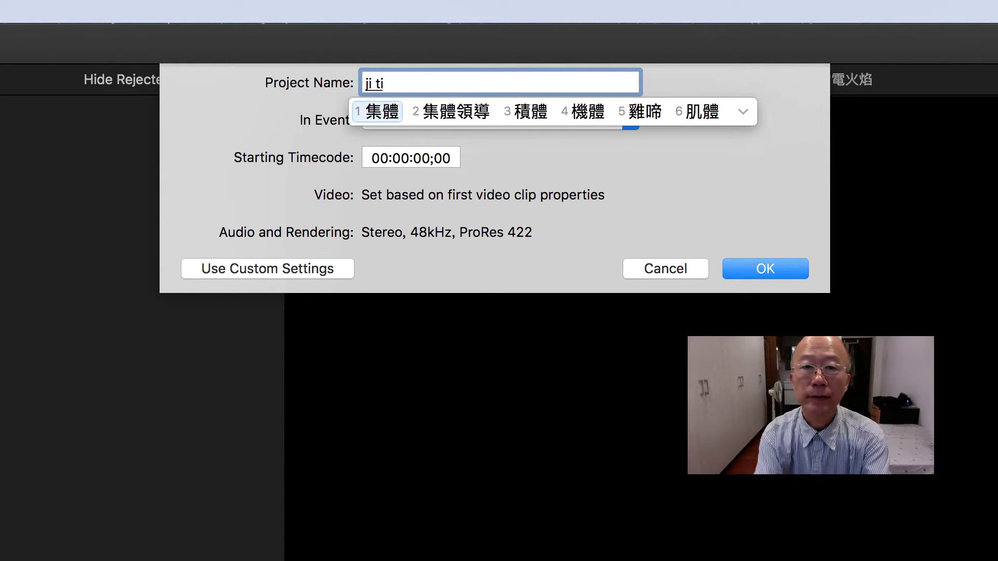
type("shedin")
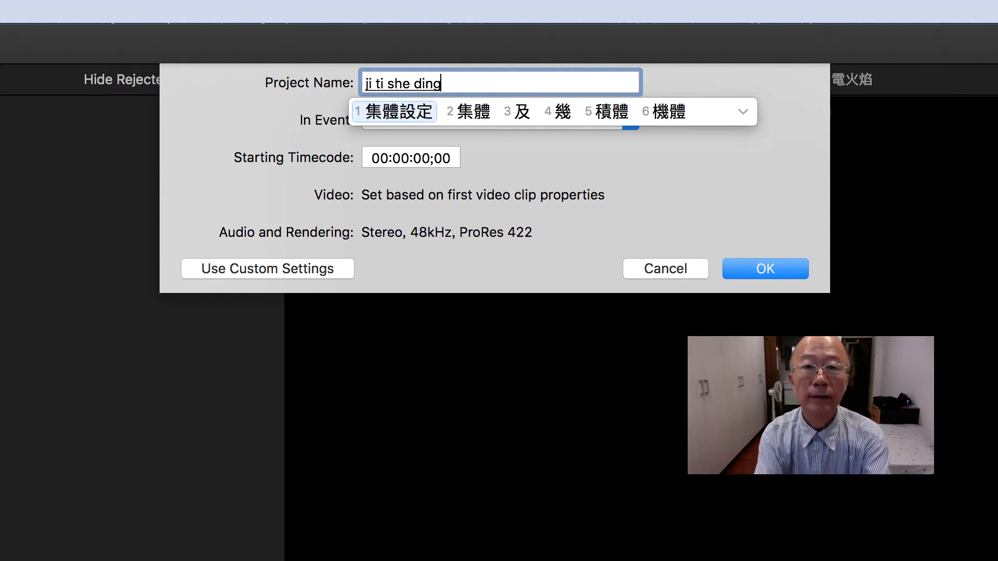
type("g")
key("space")
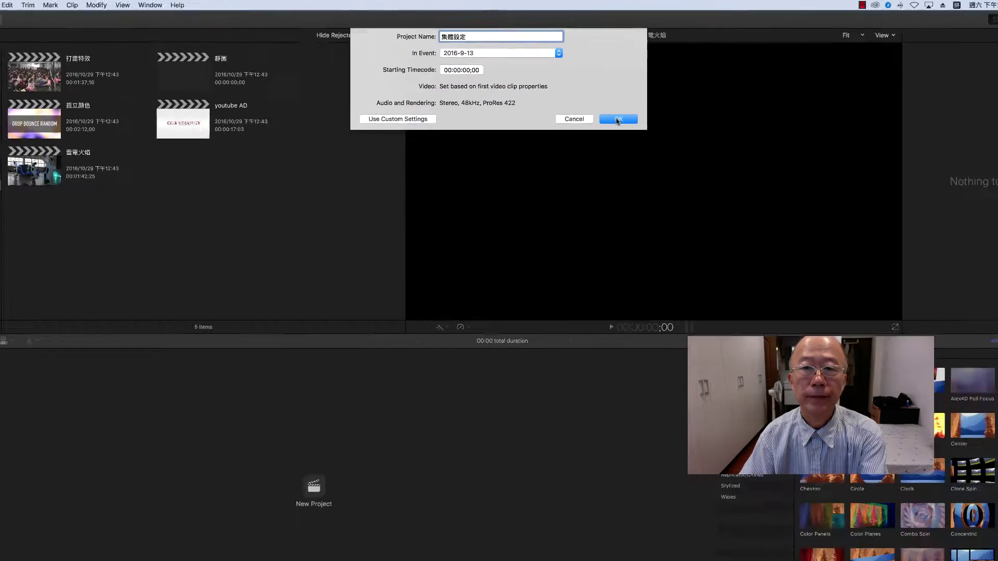
left_click(618, 121)
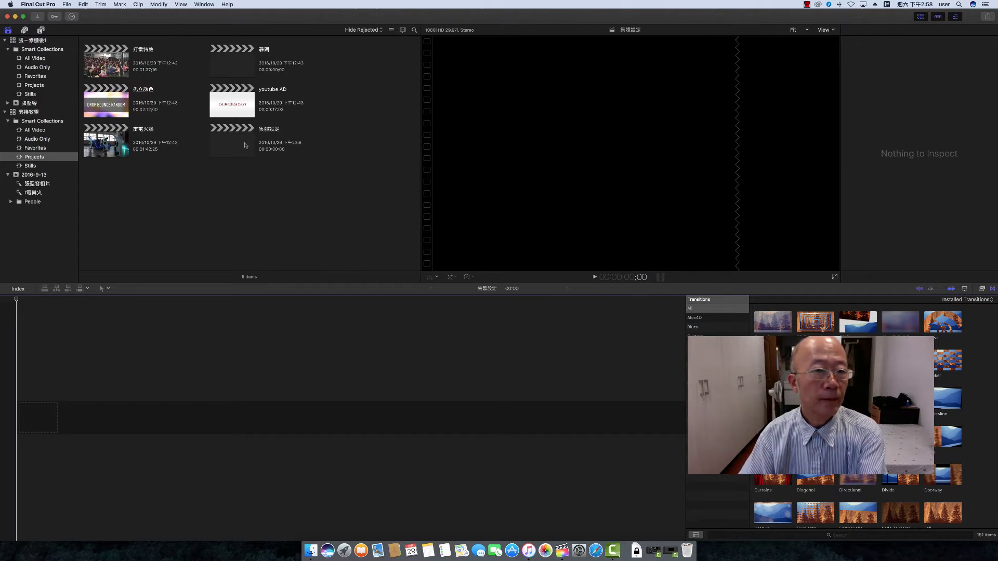
left_click(245, 145)
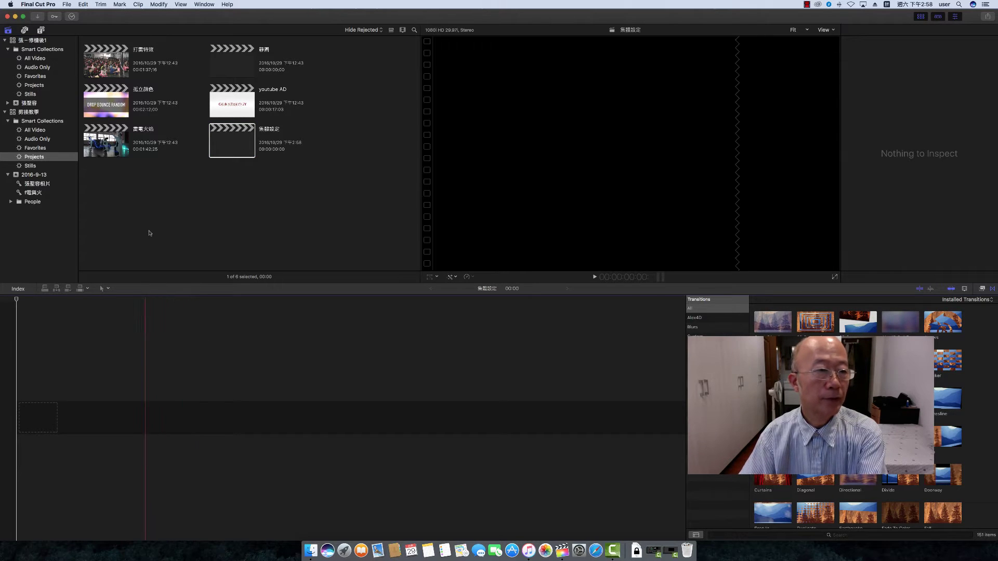
Step: Append Clip #29 through Clip #87 from the All Video collection of 剪接教學 to the empty timeline
left_click(40, 133)
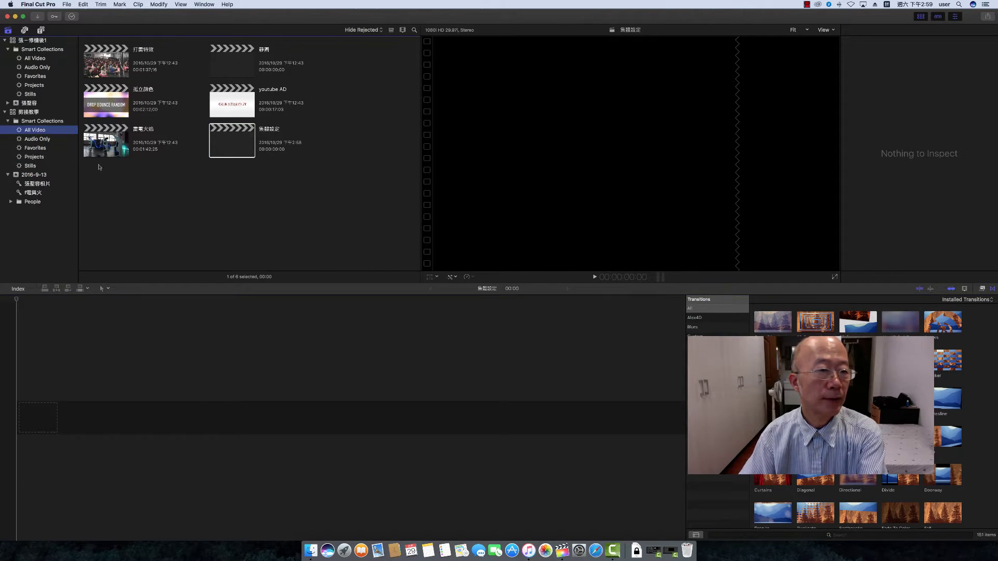
scroll(282, 176, "down", 2)
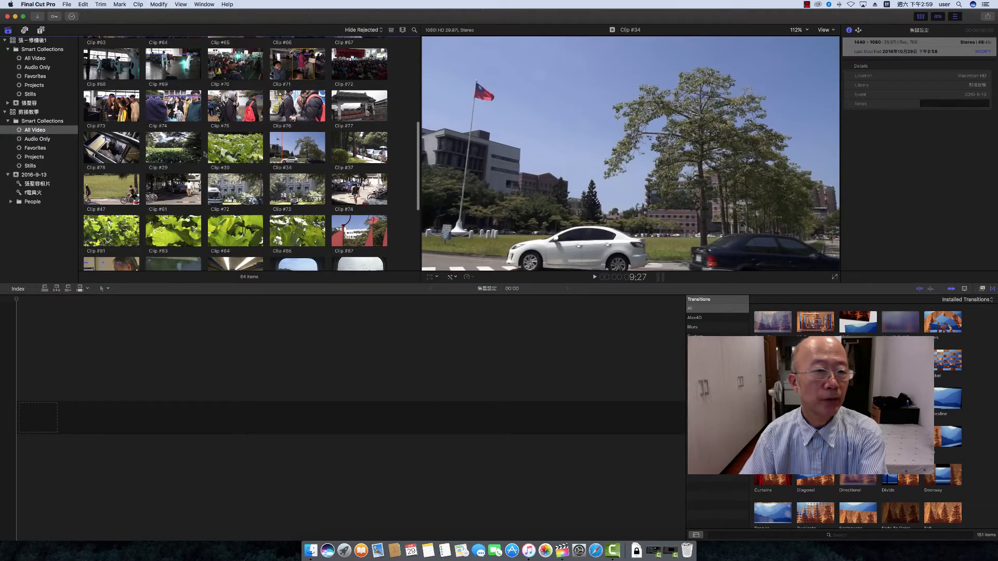
left_click(163, 142)
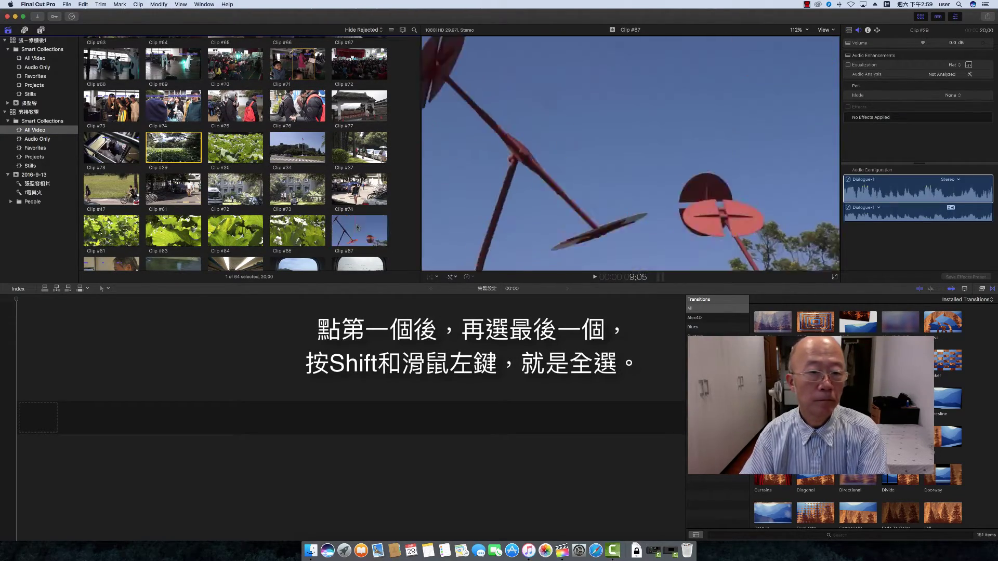
left_click(357, 225, "shift")
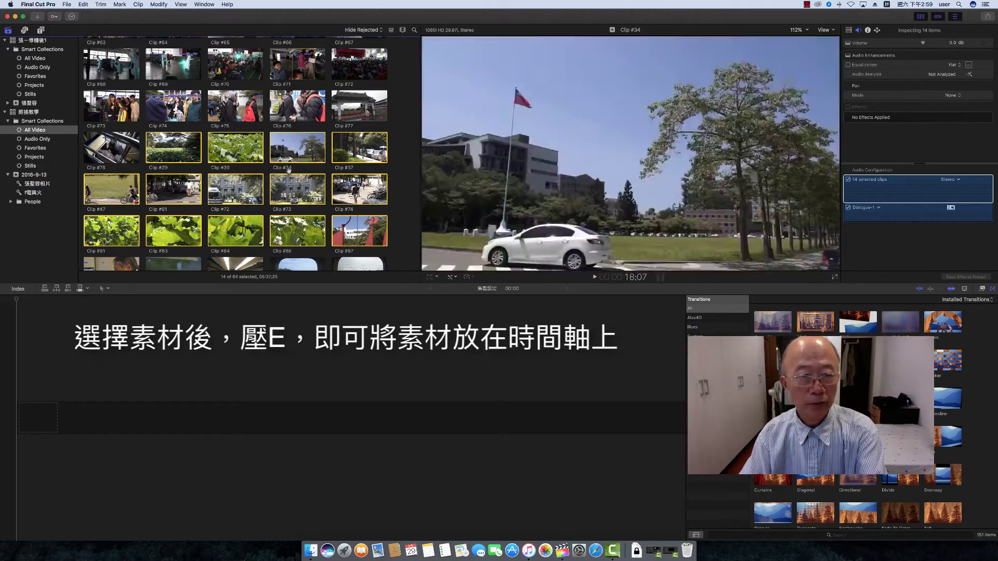
key("e")
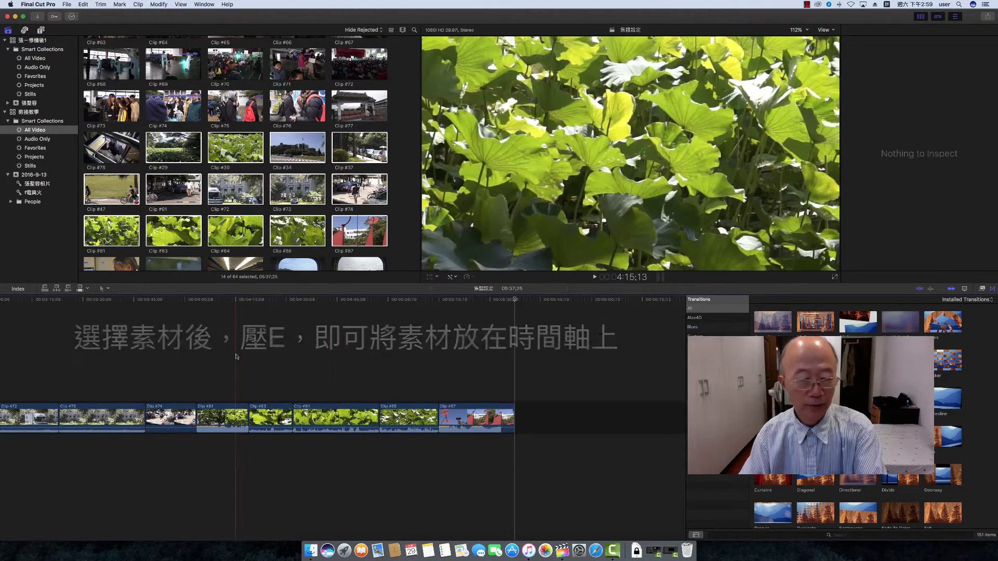
key("shift+z")
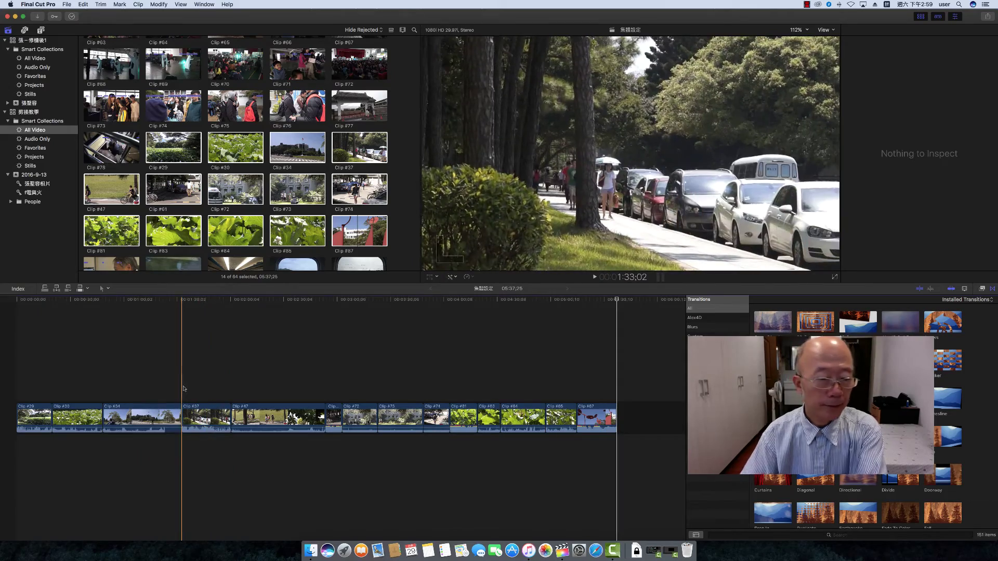
Step: Trim the ends of Clip #34, Clip #47 and Clip #73 and the start of Clip #30 in the timeline
left_click_drag(180, 418, 145, 418)
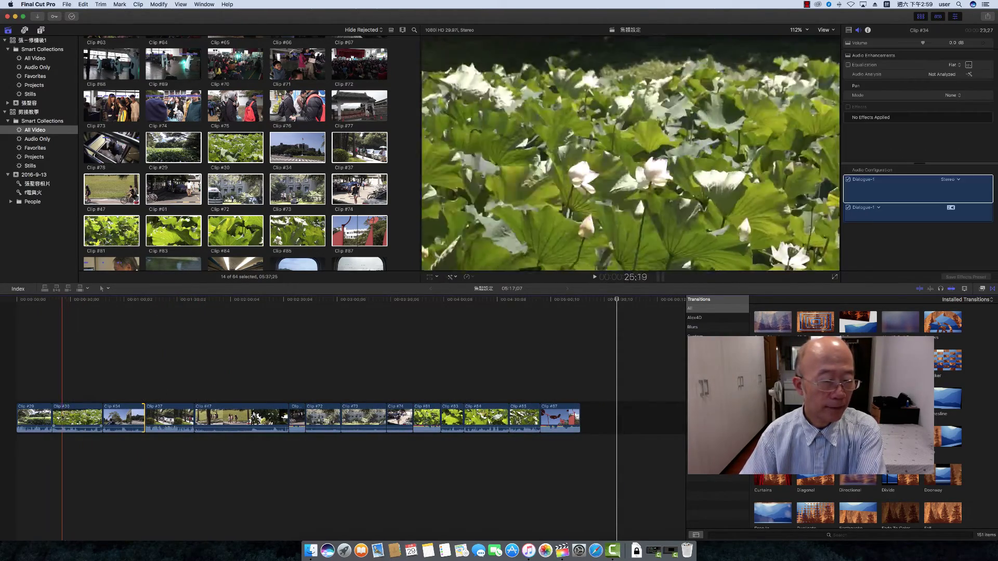
left_click_drag(52, 418, 65, 419)
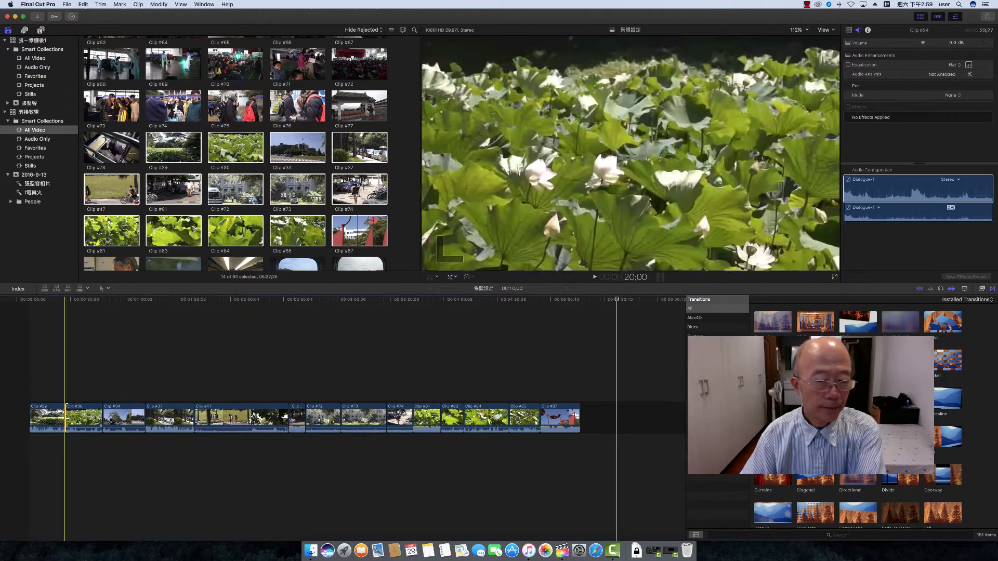
left_click(284, 413)
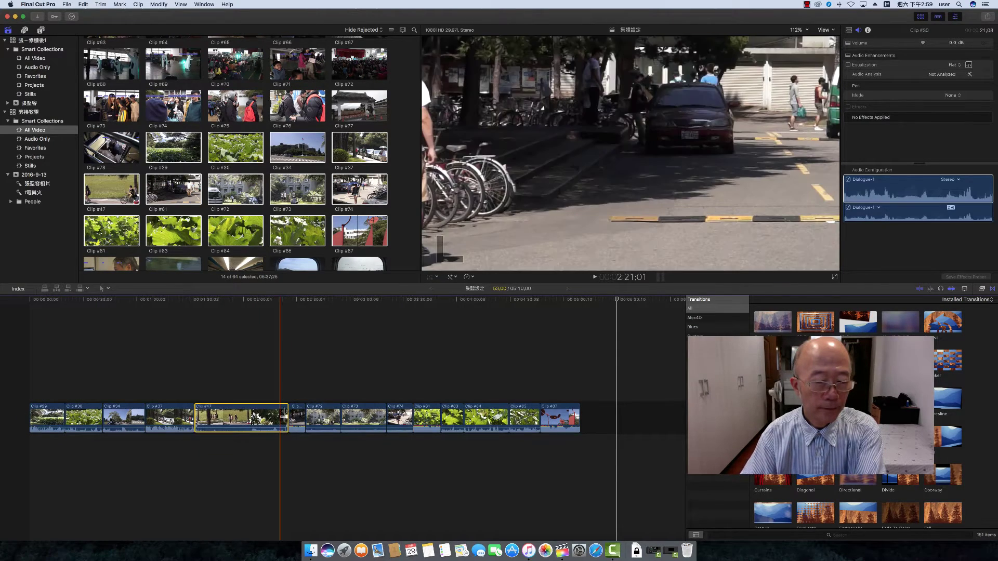
left_click_drag(284, 413, 247, 415)
left_click_drag(344, 416, 334, 416)
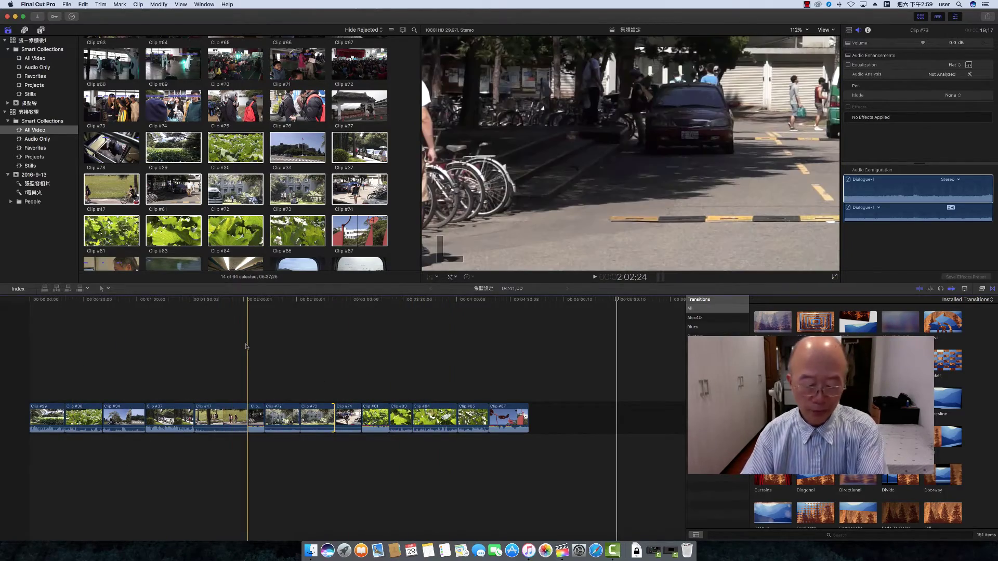
key("super+equal")
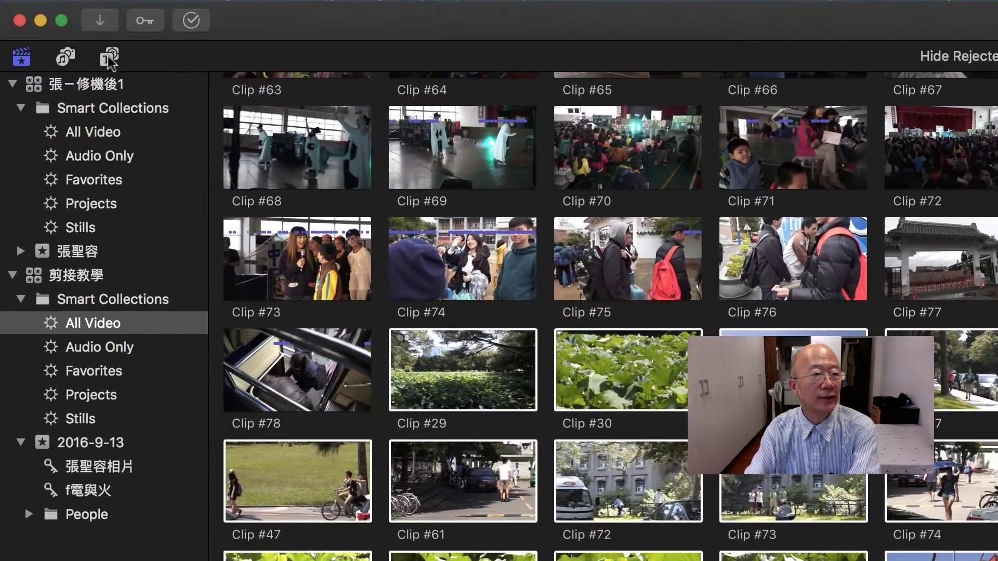
Step: Search the titles for "color" and lay the ColorCorrection title above the clips, spanning from Clip #29 to Clip #87
left_click(109, 57)
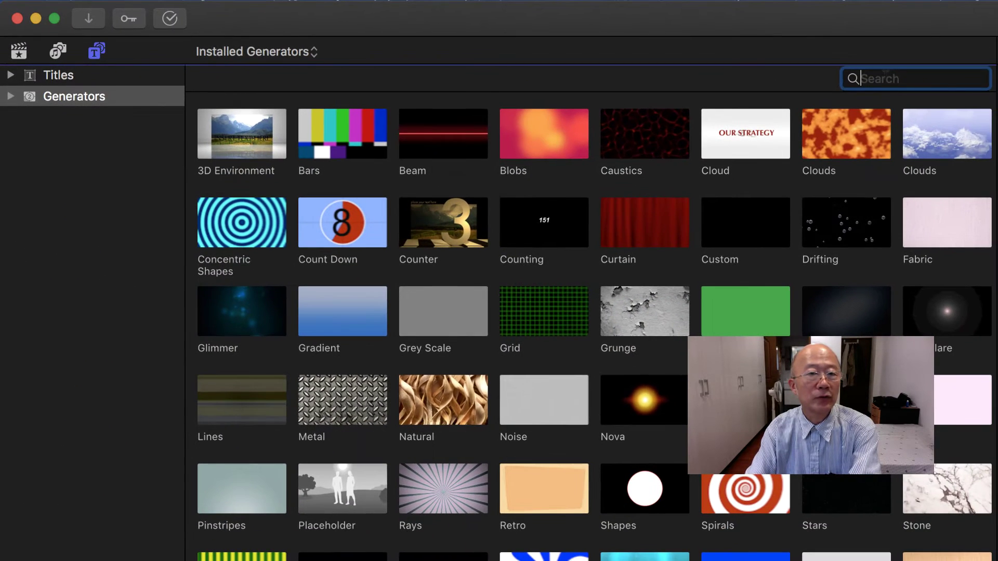
type("color")
left_click(66, 75)
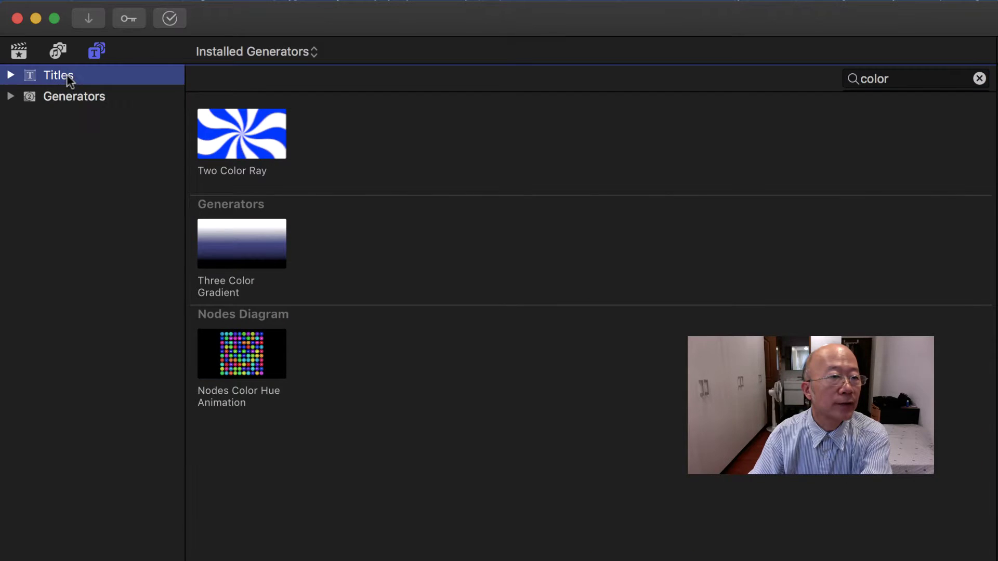
left_click(913, 78)
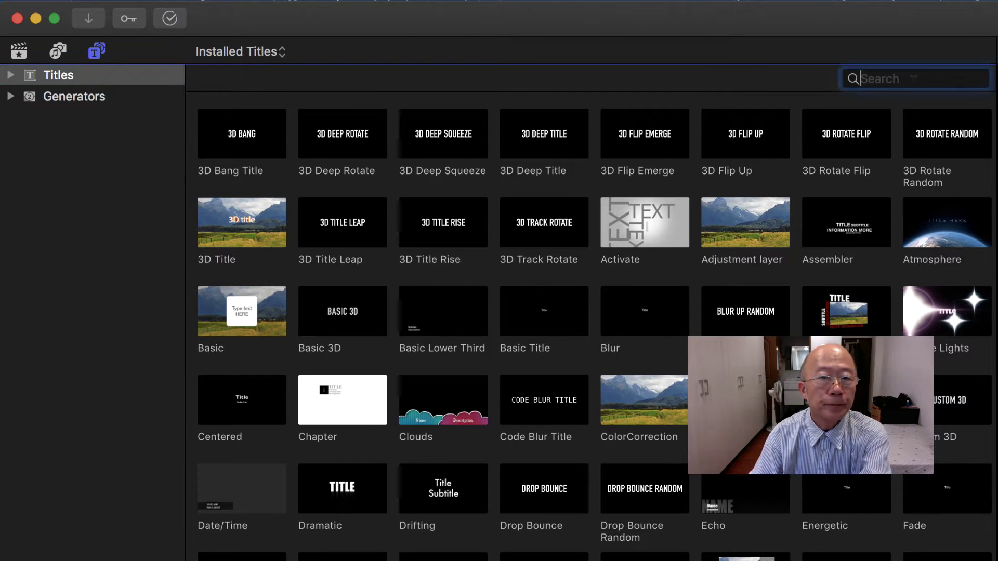
type("color")
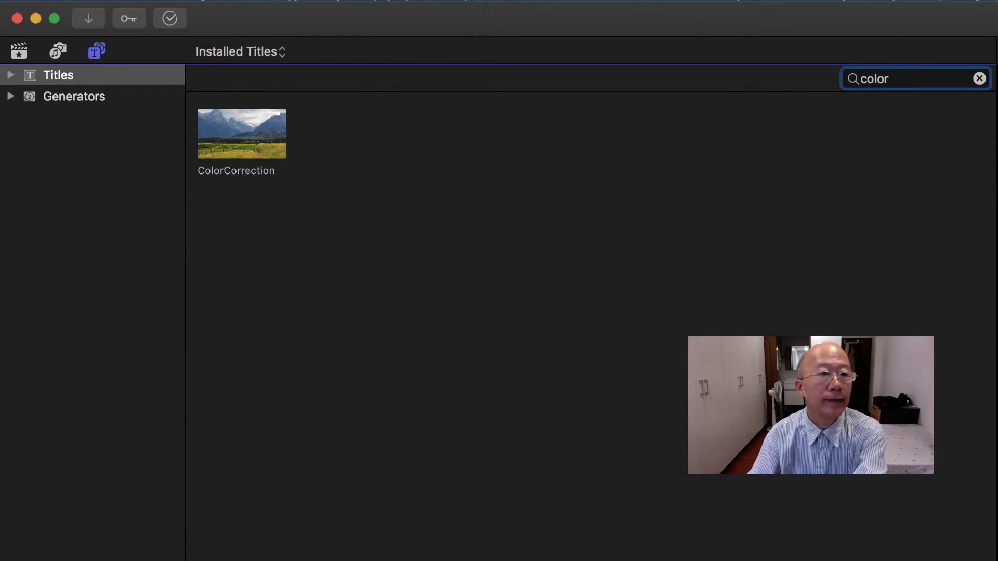
left_click(234, 136)
left_click_drag(234, 136, 964, 368)
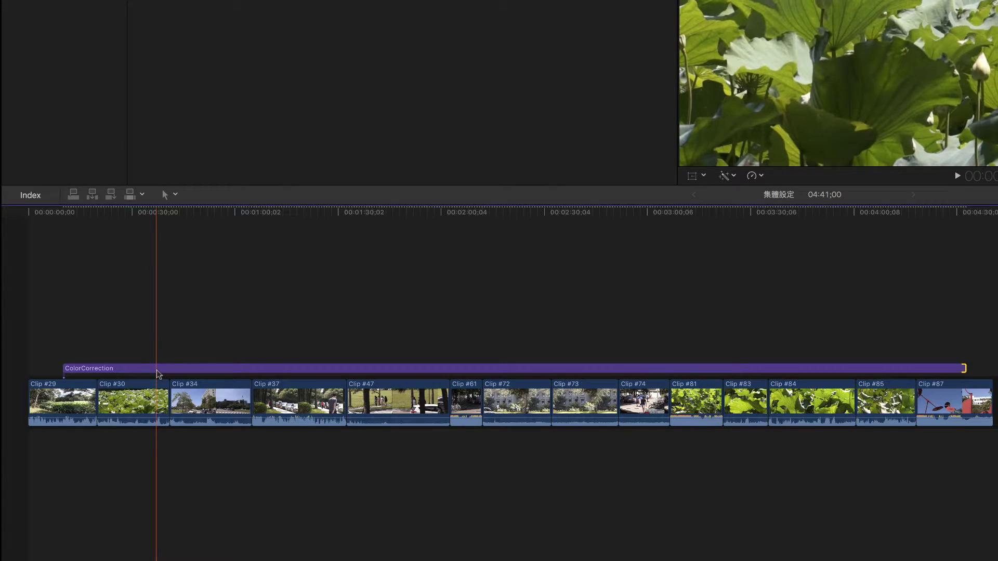
Step: Search the effects for "rt pic" and apply RT Picture in Picture to the ColorCorrection title, previewing from the start of Clip #34
left_click(169, 245)
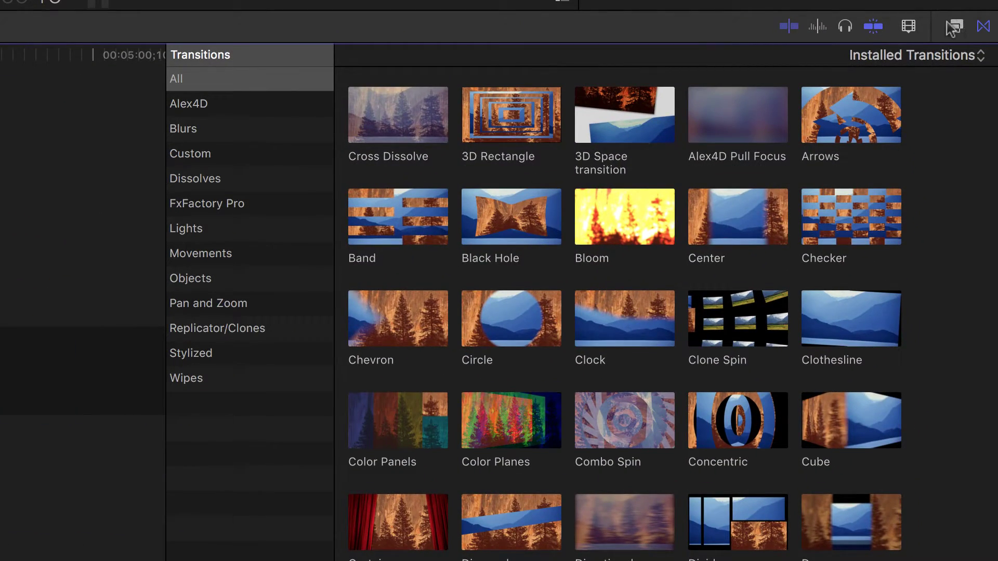
left_click(957, 27)
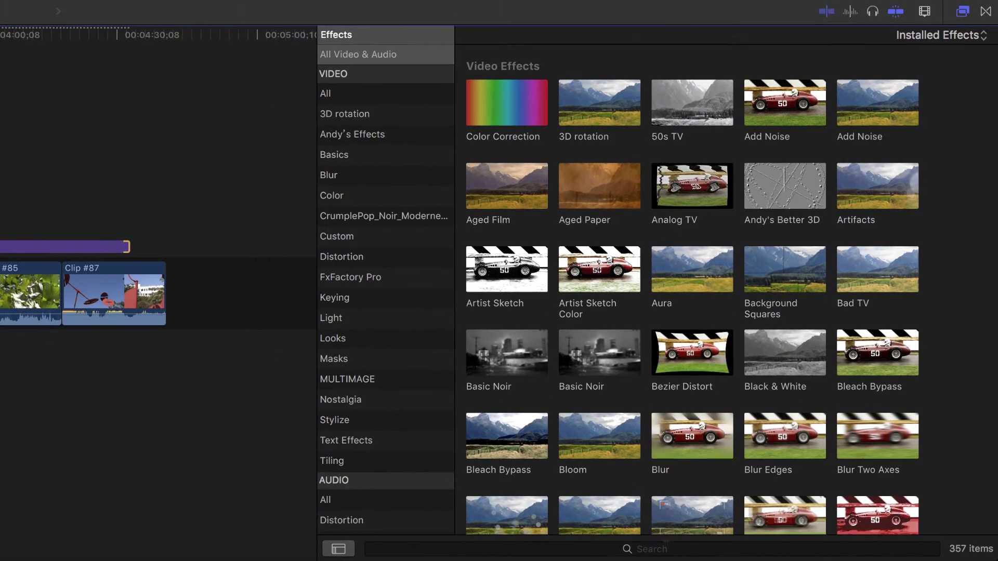
left_click(384, 549)
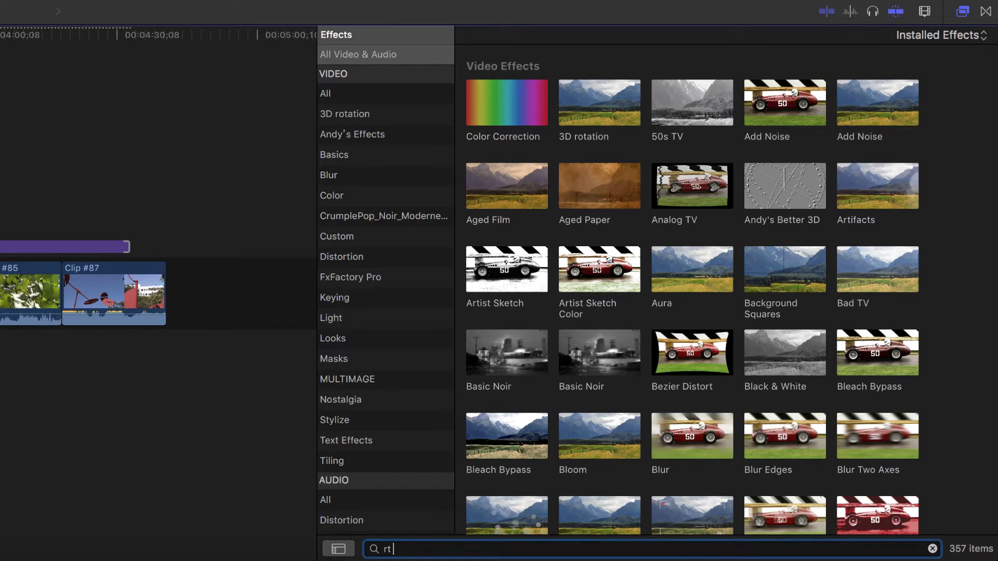
type("rt pic")
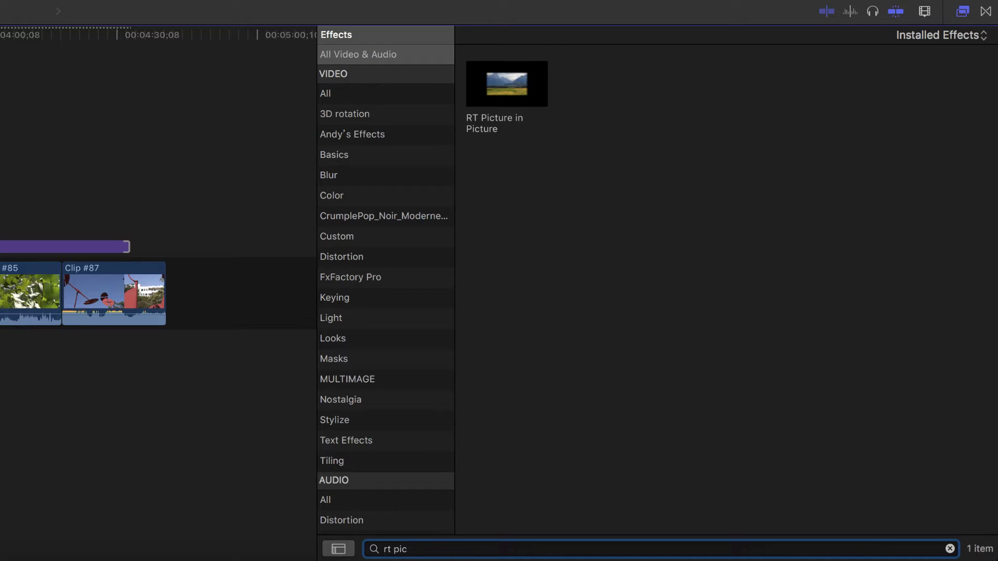
left_click(503, 82)
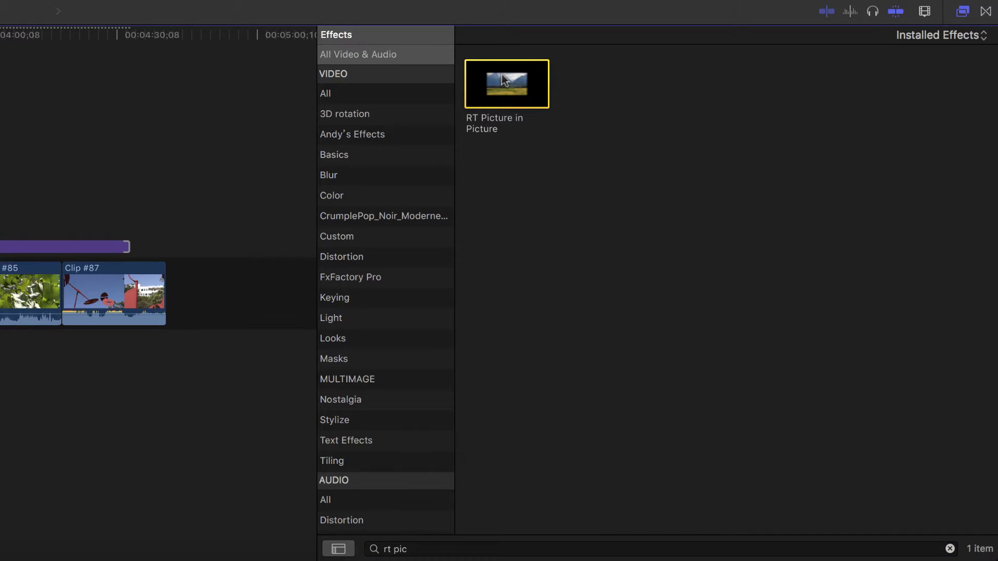
left_click_drag(501, 74, 343, 394)
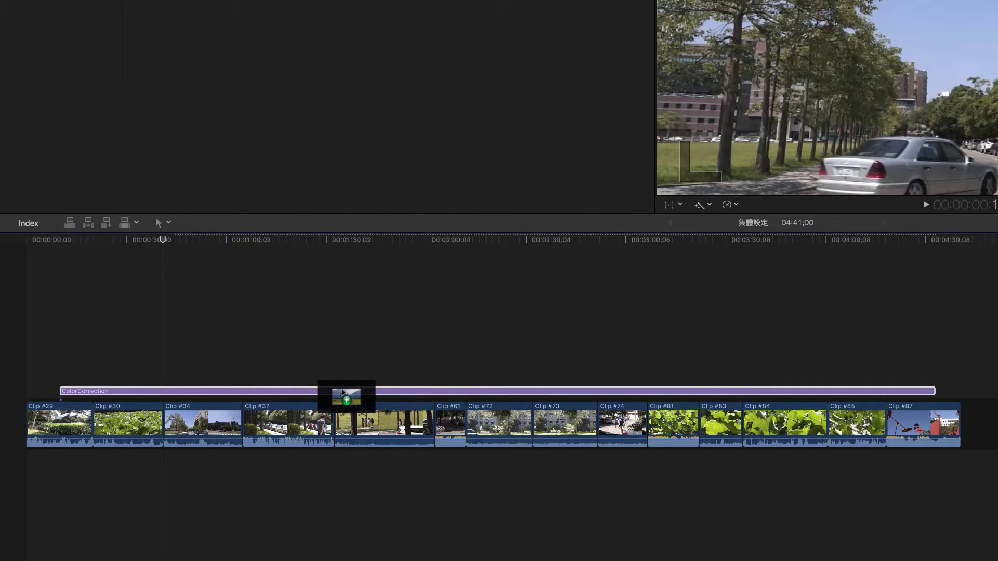
left_click_drag(343, 392, 343, 393)
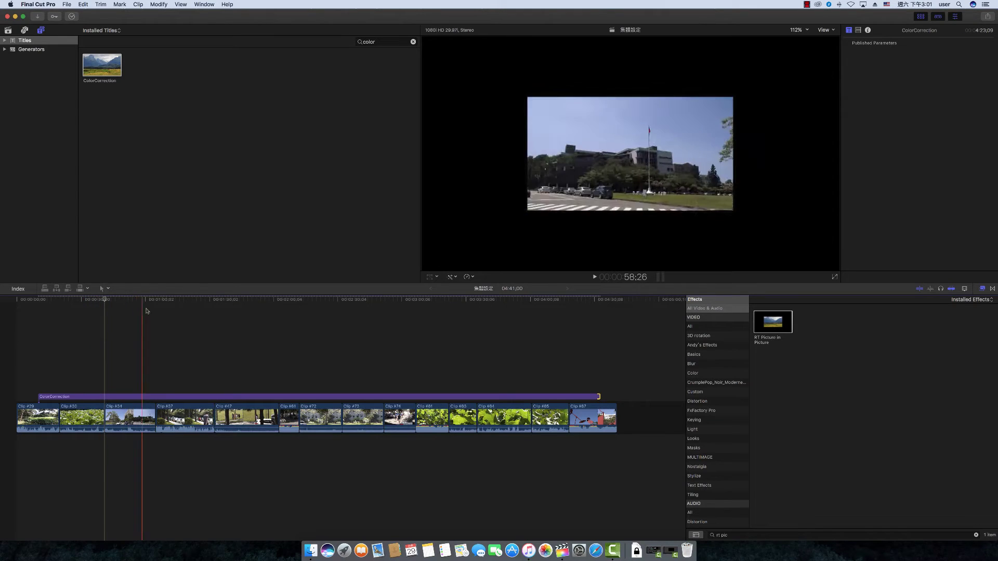
key("l")
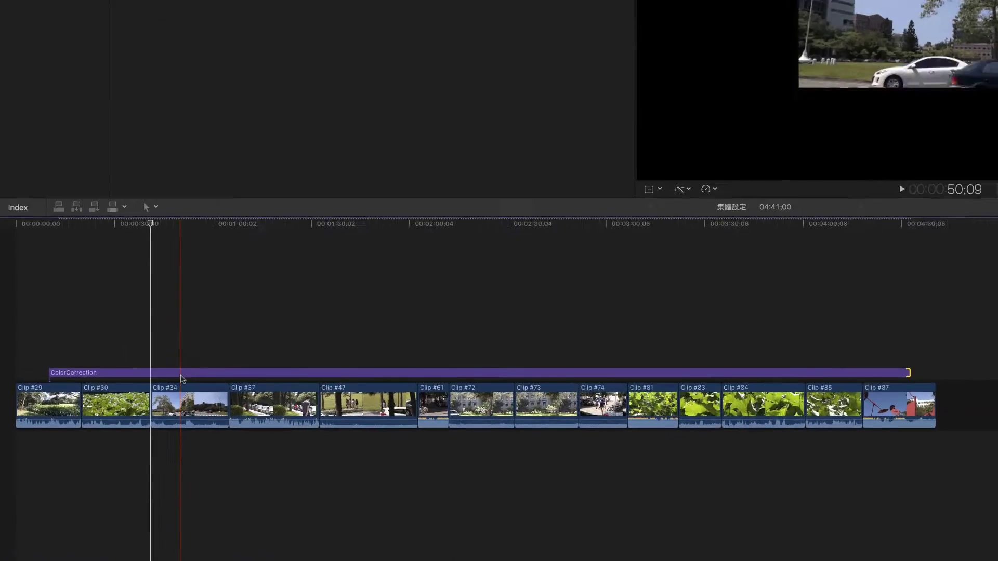
Step: Shift the ColorCorrection title's RT Picture in Picture effect to X position -32.95 px and slightly reduce its scale
left_click(181, 375)
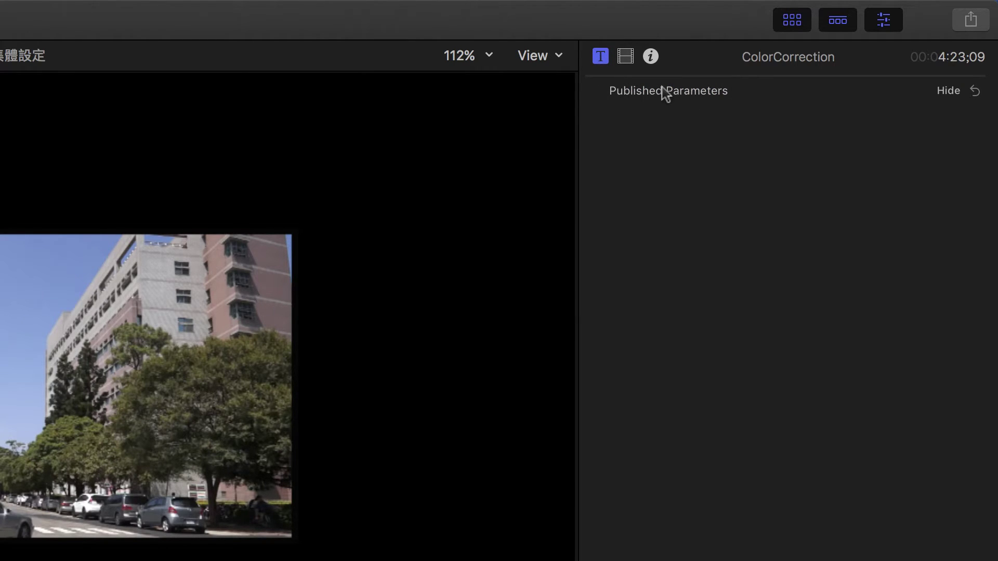
left_click(626, 56)
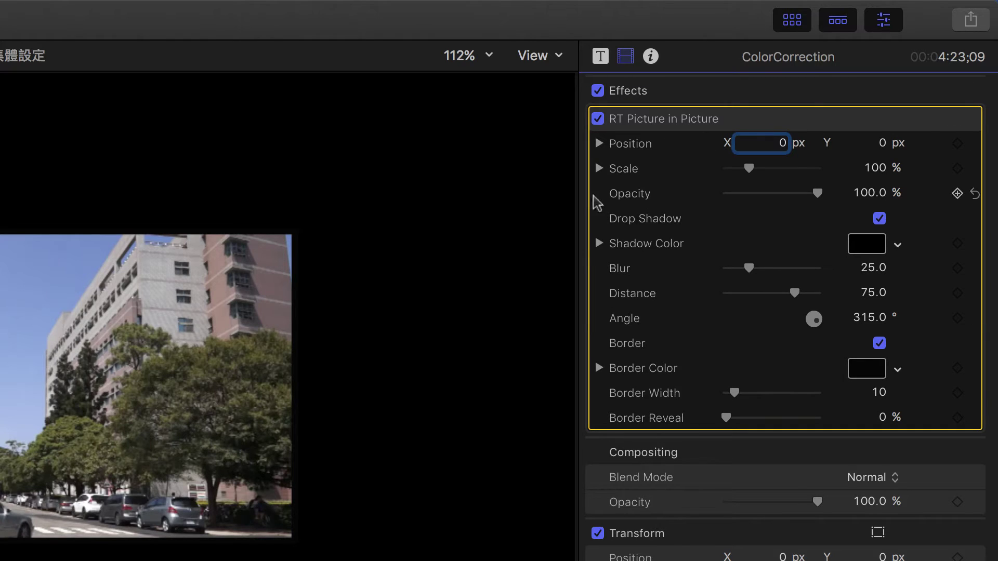
left_click(601, 145)
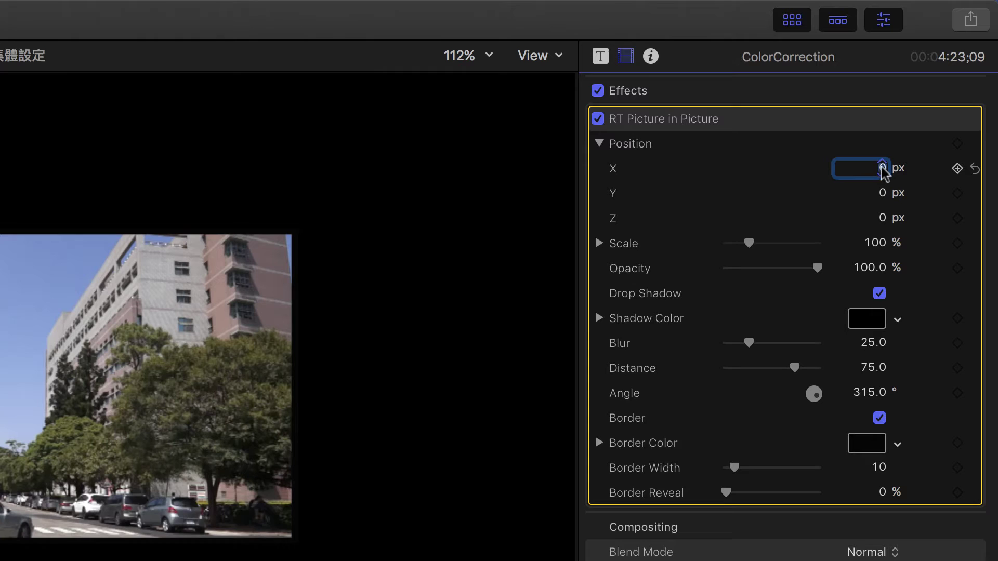
left_click_drag(884, 169, 864, 169)
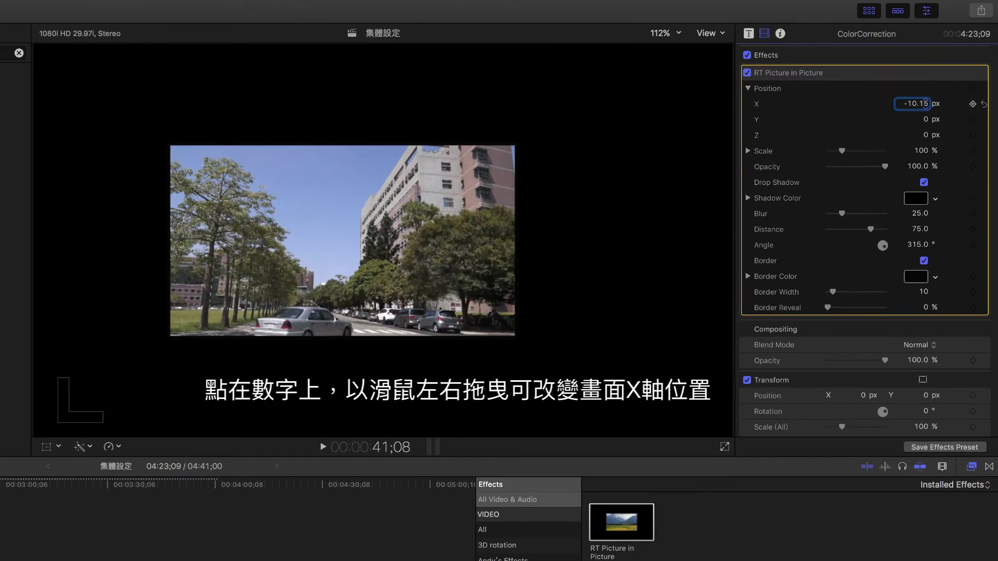
left_click_drag(912, 103, 926, 103)
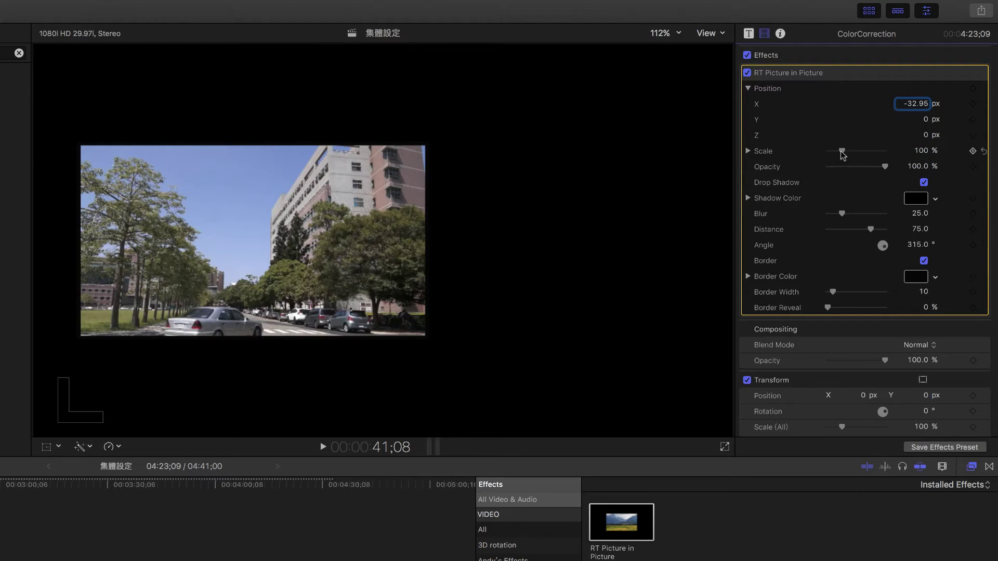
left_click_drag(843, 154, 841, 154)
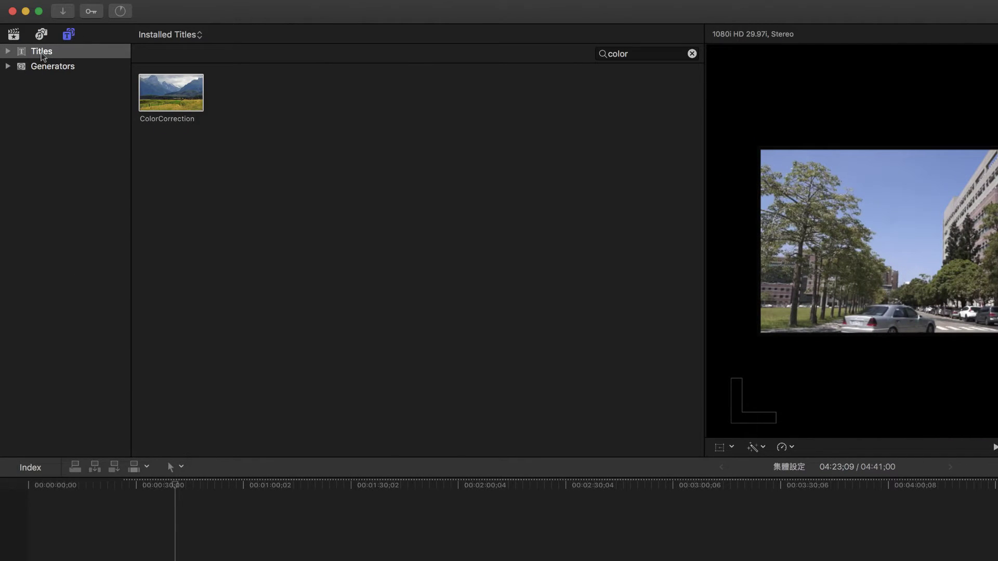
Step: Search the titles for "scrolling" and place the Scrolling title above the ColorCorrection title, starting near the end of Clip #29
left_click(42, 52)
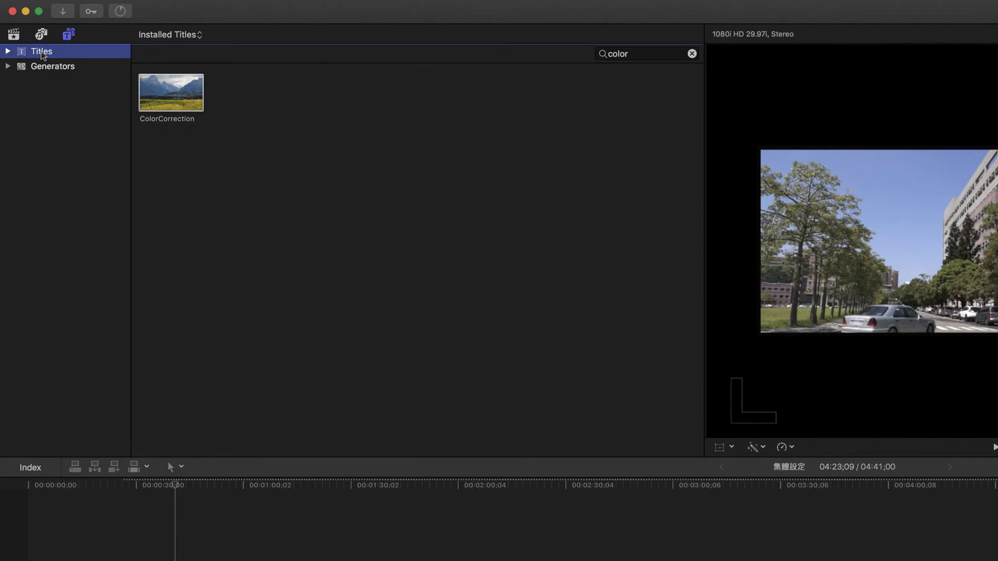
left_click(692, 54)
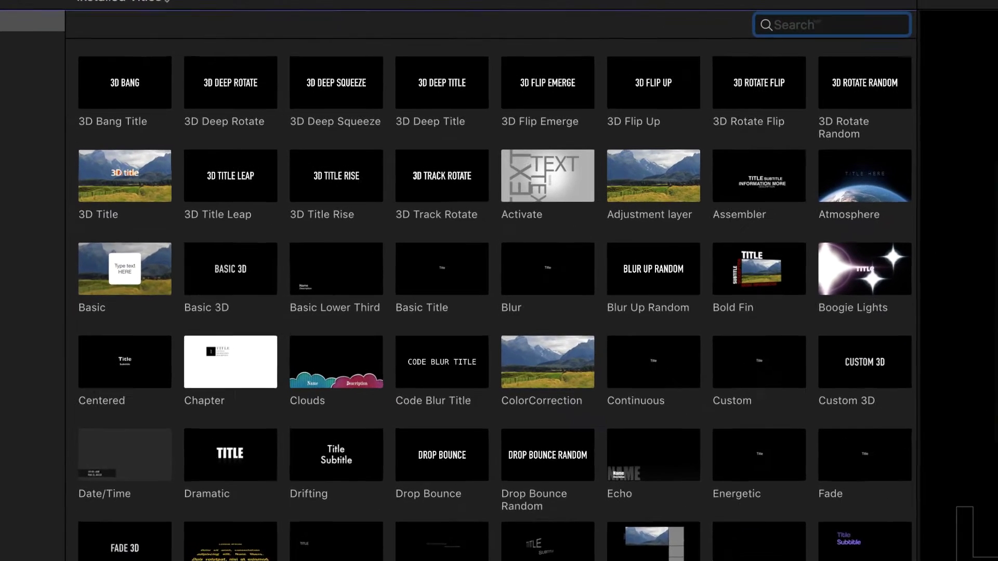
type("sc")
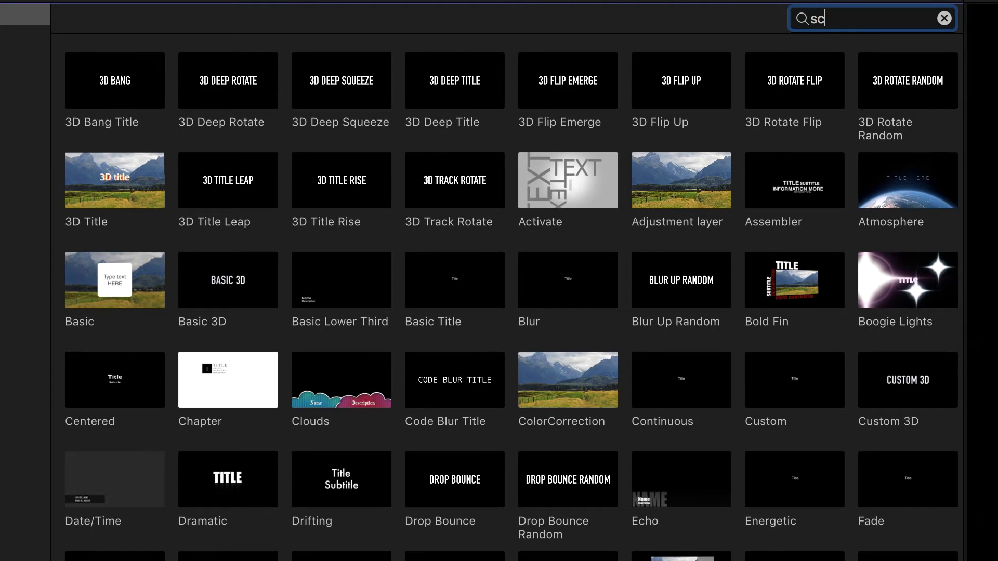
type("rolling")
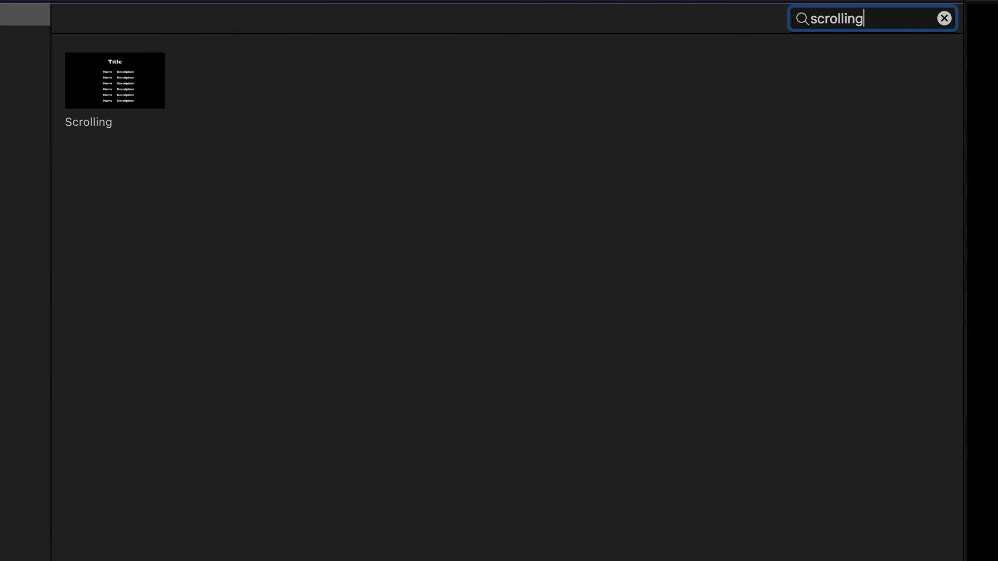
left_click(118, 84)
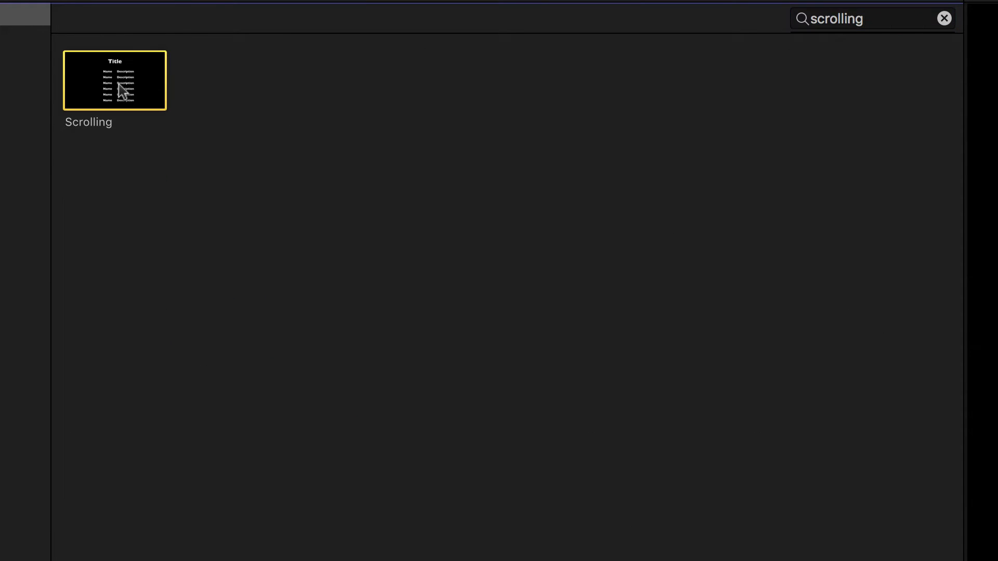
left_click_drag(94, 66, 467, 560)
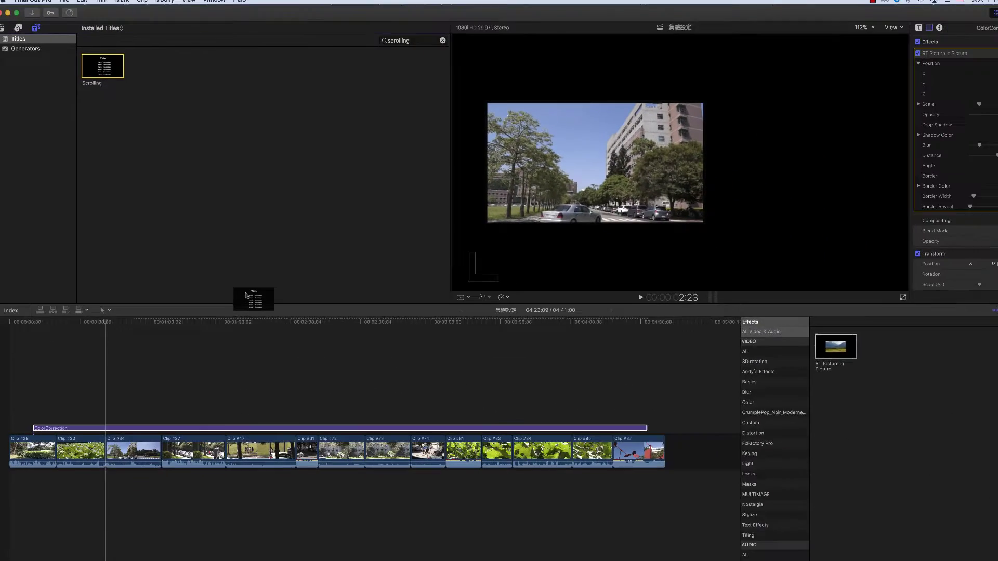
left_click_drag(246, 295, 116, 387)
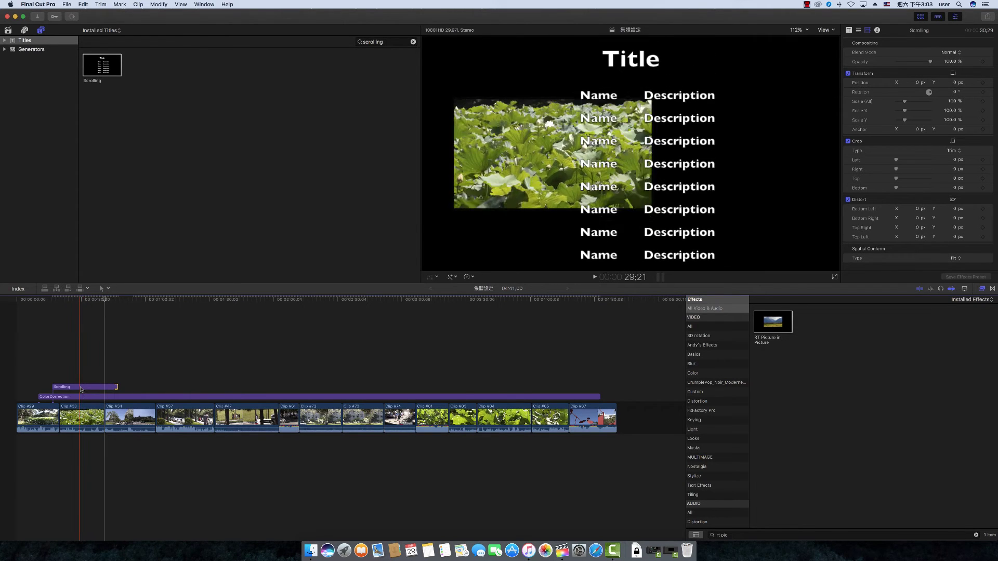
Step: Move the Scrolling title's text block into the black area right of the picture and look through its Title, Name and Description text
key("c")
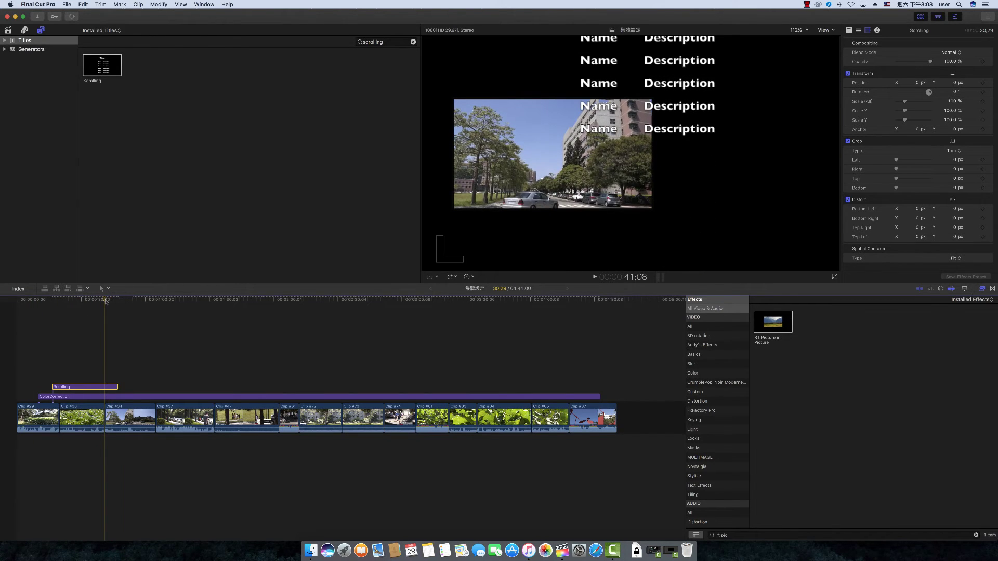
left_click_drag(104, 302, 58, 301)
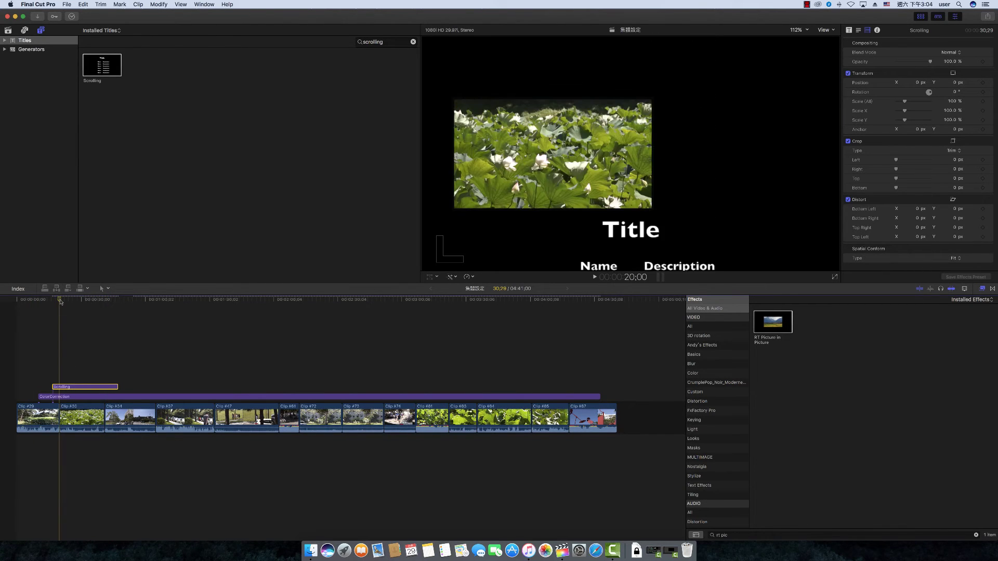
left_click_drag(638, 246, 729, 246)
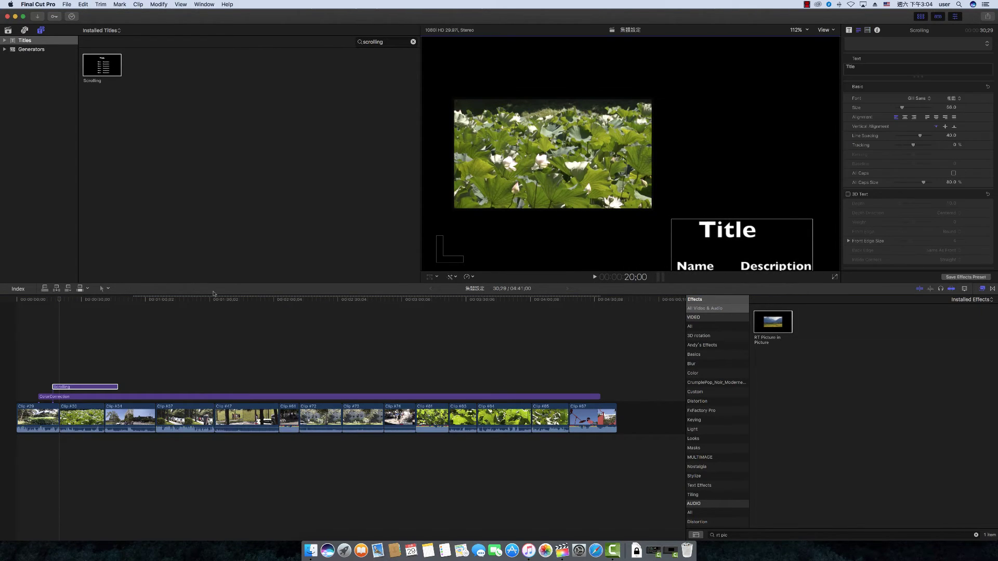
left_click(61, 300)
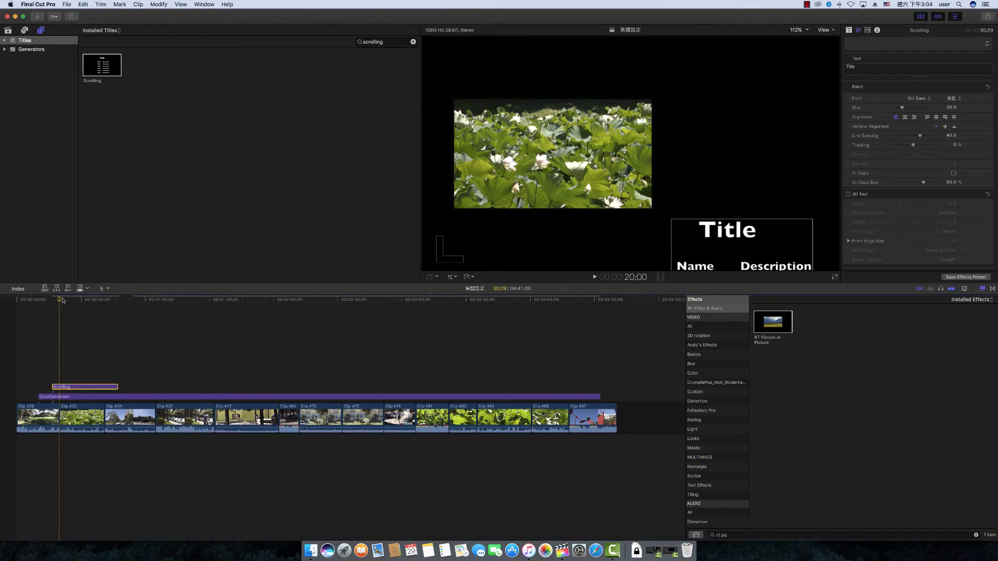
mouse_move(62, 300)
left_mouse_down()
mouse_move(104, 300)
mouse_move(81, 303)
left_mouse_up()
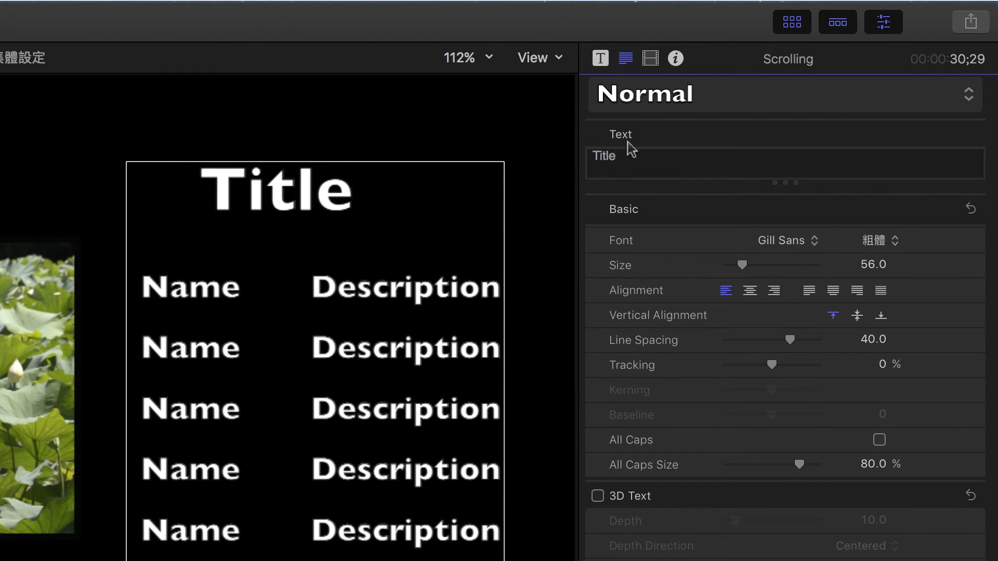
double_click(606, 156)
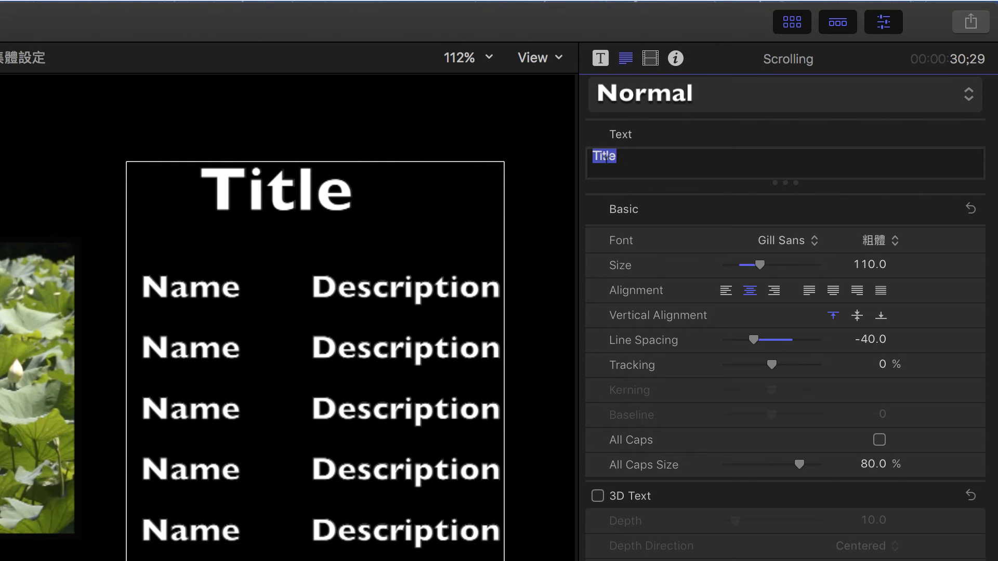
scroll(645, 161, "down", 5)
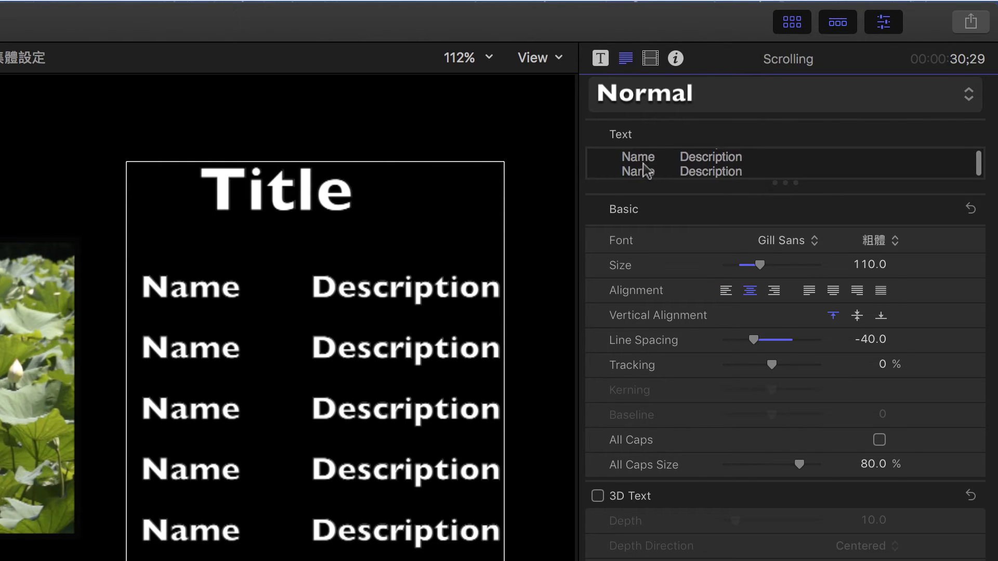
scroll(644, 169, "up", 2)
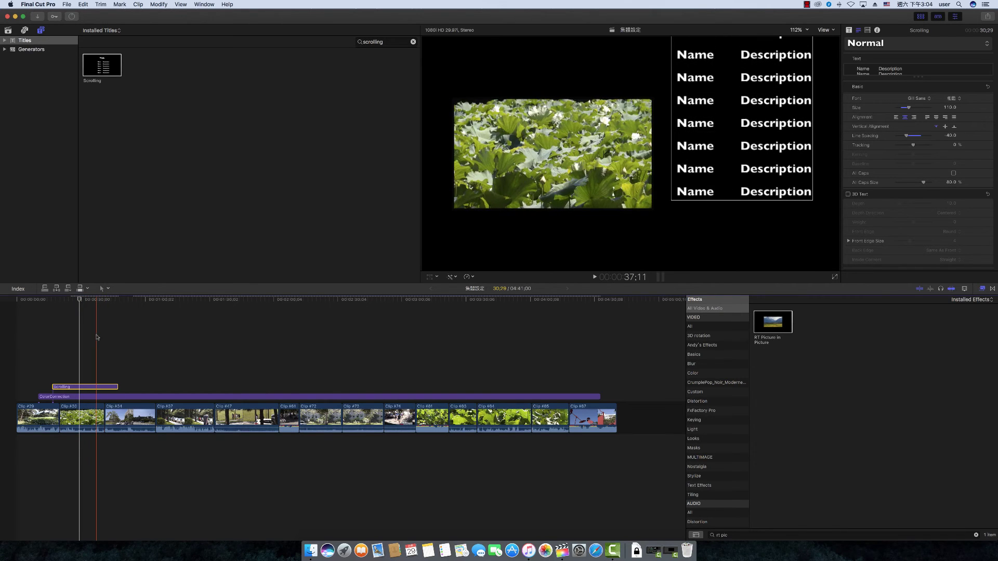
Step: Lengthen the Scrolling title to 1:09;26 by extending its end over Clip #37, and play it to judge the scroll speed
left_click_drag(116, 389, 200, 388)
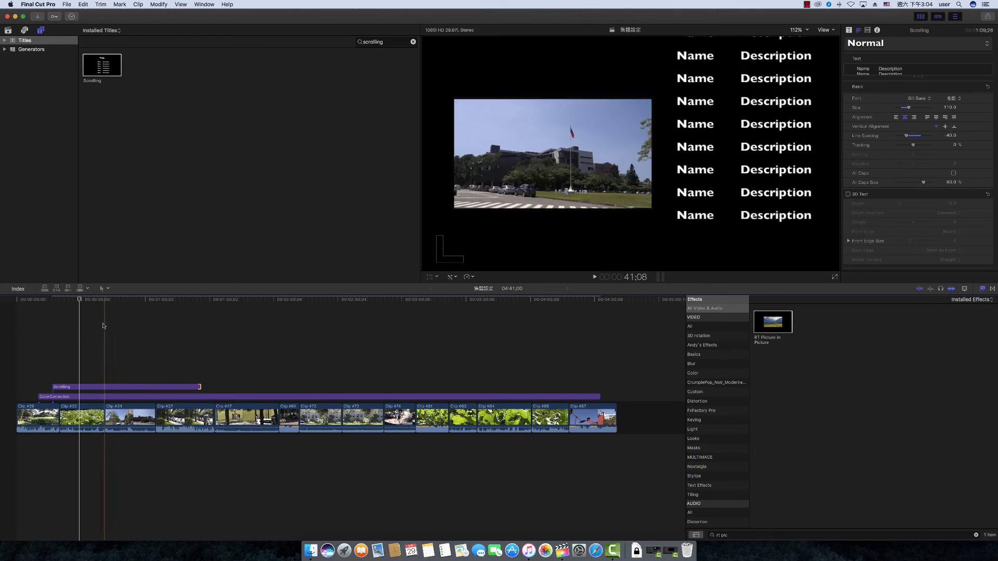
key("space")
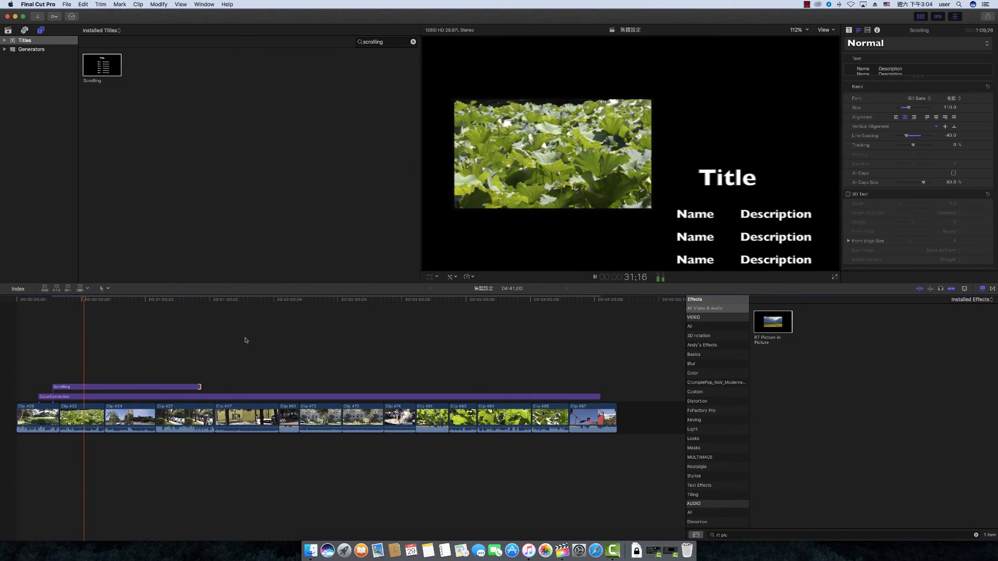
key("space")
Step: Shorten the Scrolling title to 27;26, ending over the start of Clip #34, and play it to judge the scroll speed
left_click_drag(199, 387, 110, 387)
key("space")
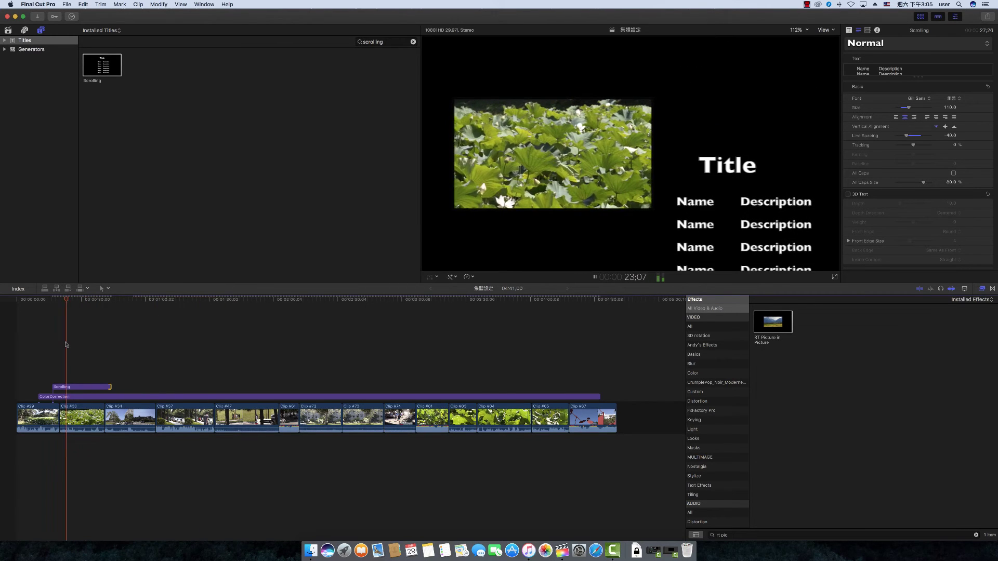
key("space")
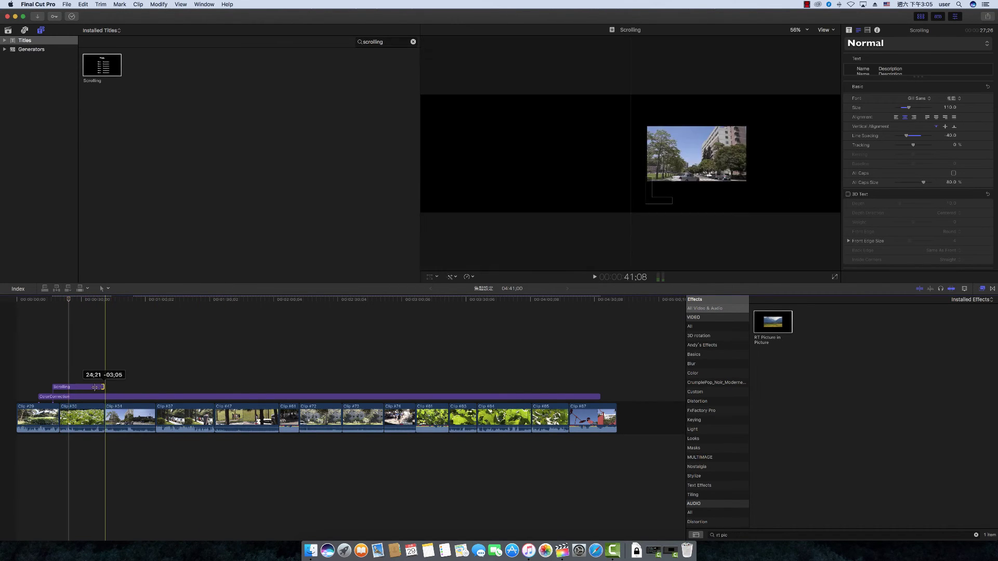
Step: Shorten the Scrolling title to 15;25 so it ends over Clip #30, and play back the faster scroll
left_click_drag(109, 387, 85, 386)
key("space")
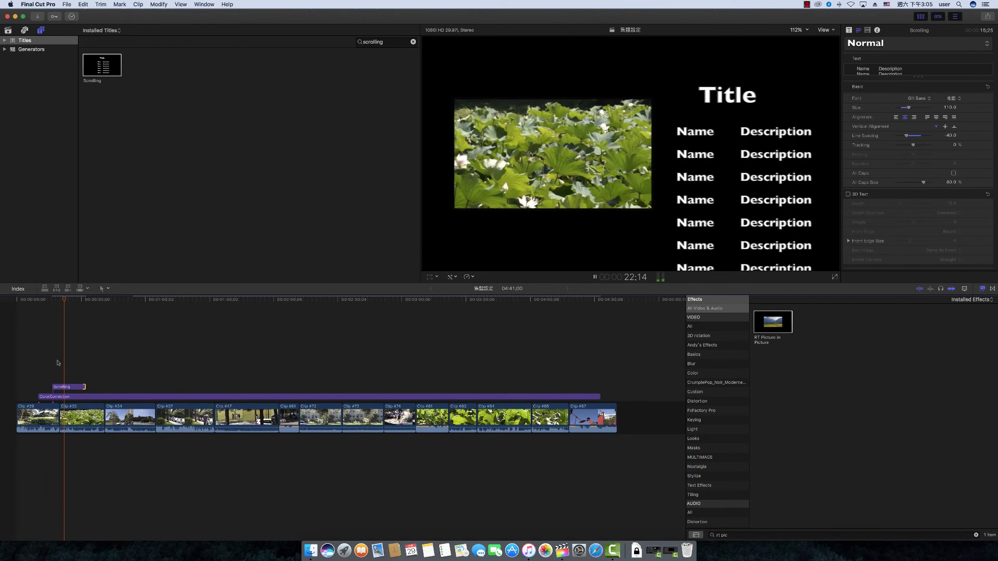
key("space")
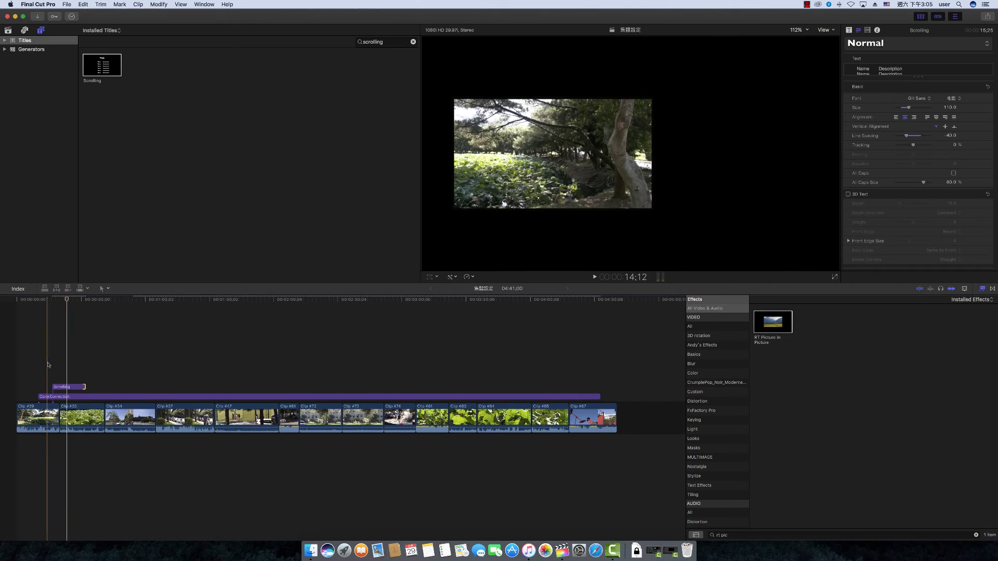